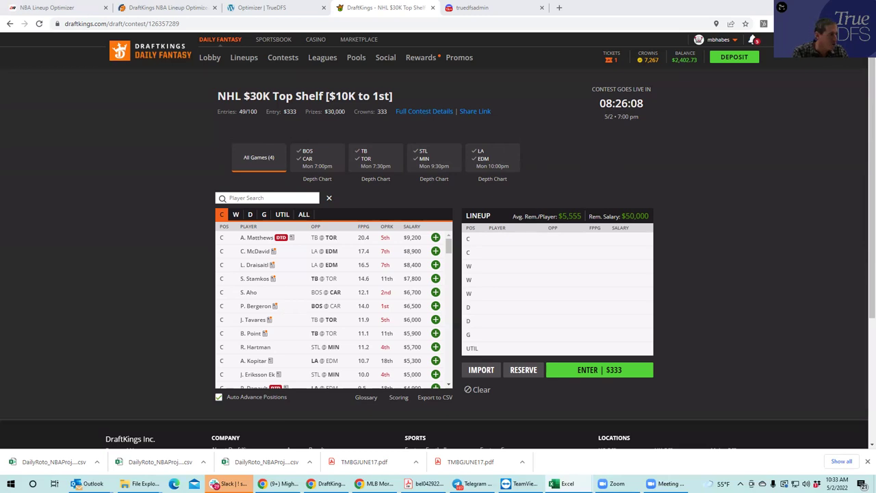
- Switch to the NHLDK_Proj workbook in Excel and examine the teams, salaries and Sheets Value Scores of the top-ranked players, especially Carolina's
key("alt+Tab")
key("super+Up")
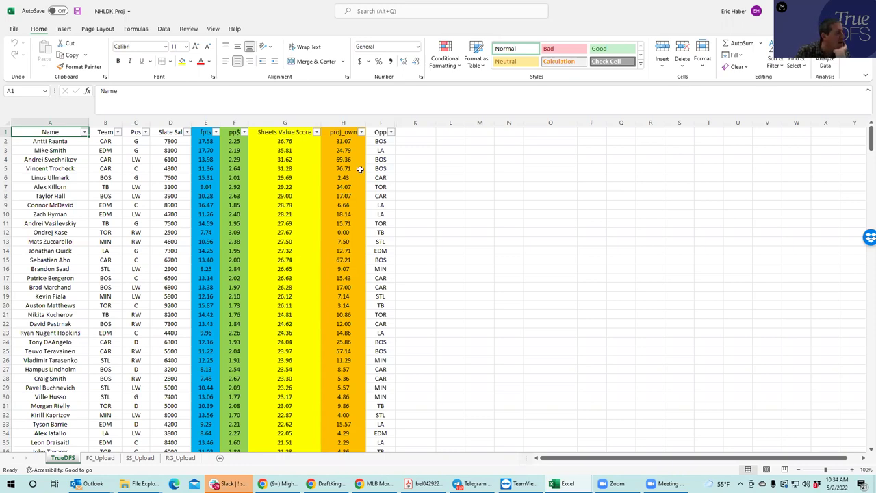
left_click(285, 149)
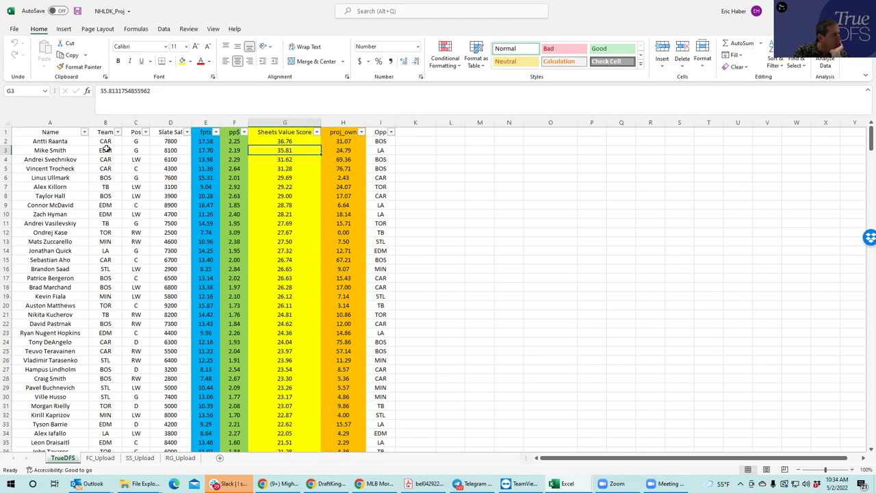
left_click(165, 142)
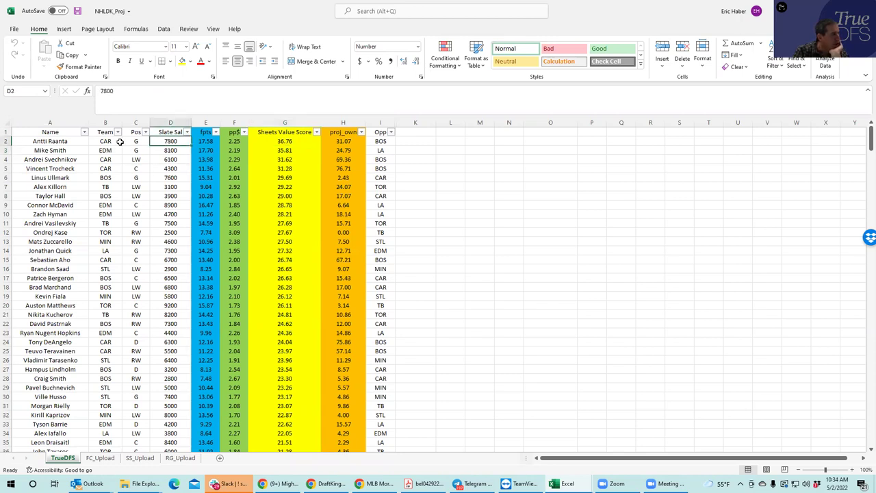
left_click(110, 141)
left_click(108, 159)
left_click(107, 168)
left_click(108, 160)
left_click(104, 142)
left_click(106, 159)
left_click(112, 168)
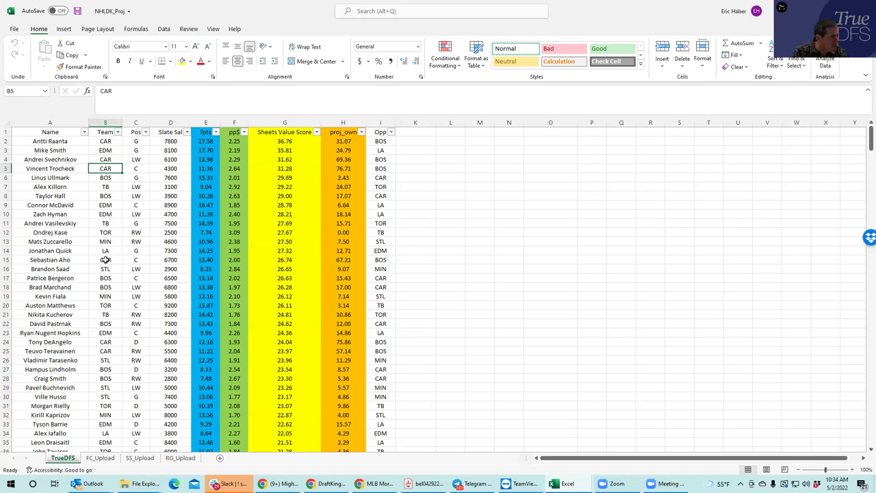
left_click(102, 147)
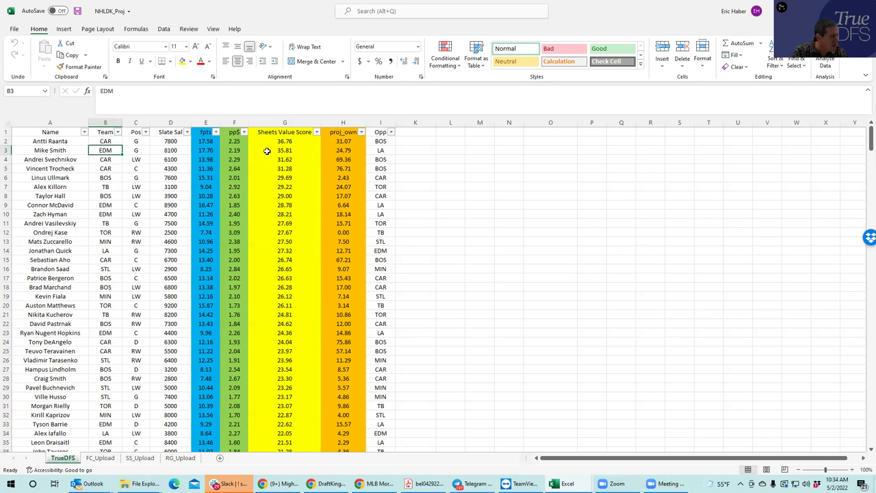
- Check the projected ownership of Carolina's Raanta, Svechnikov and Aho, along with Aho's slate salary
left_click(333, 141)
left_click(340, 159)
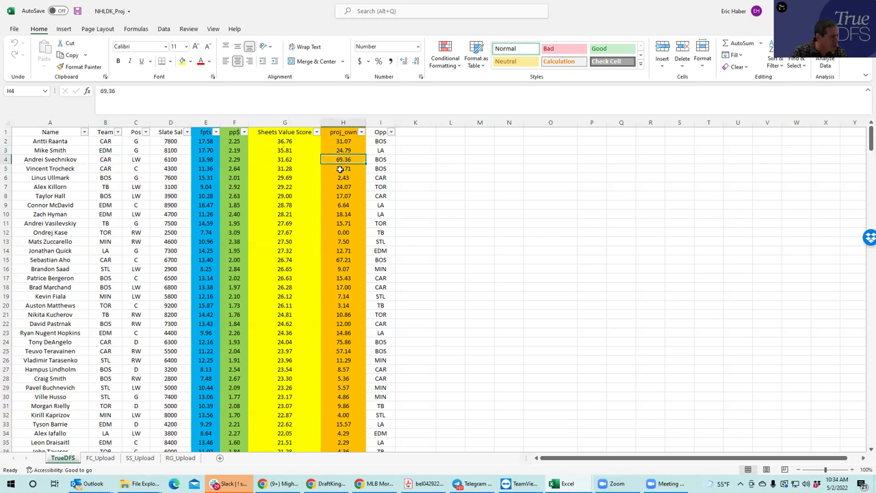
left_click(342, 259)
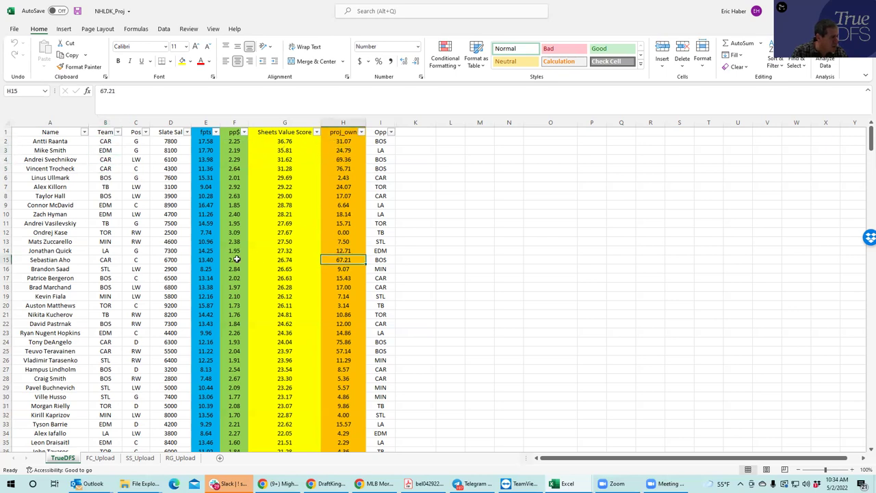
left_click(170, 260)
left_click(341, 258)
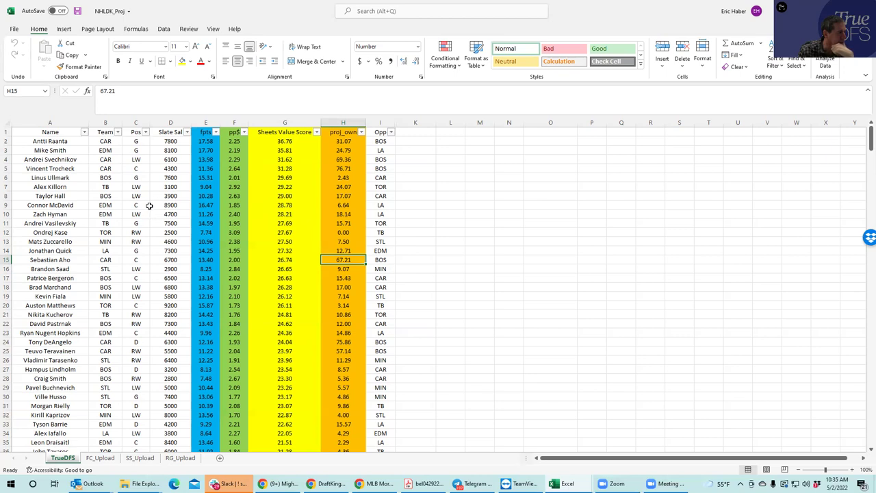
- Compare Connor McDavid's Sheets Value Score, slate salary and projected ownership
left_click(107, 202)
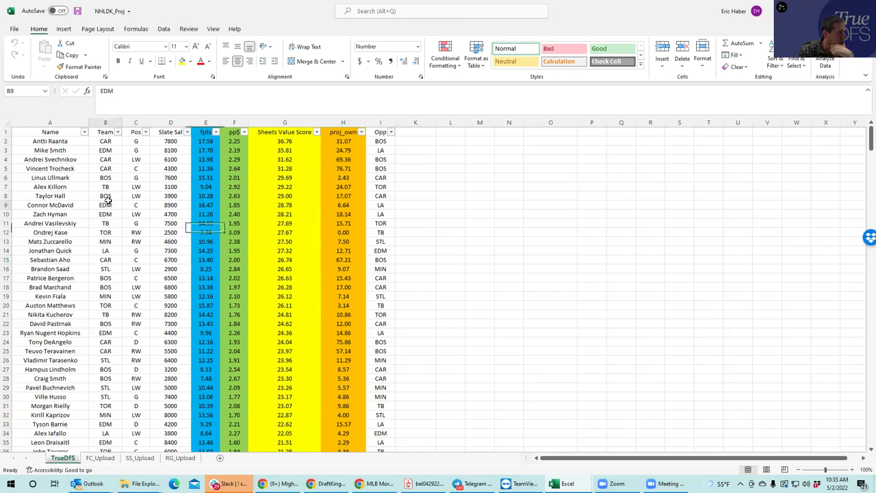
left_click(280, 206)
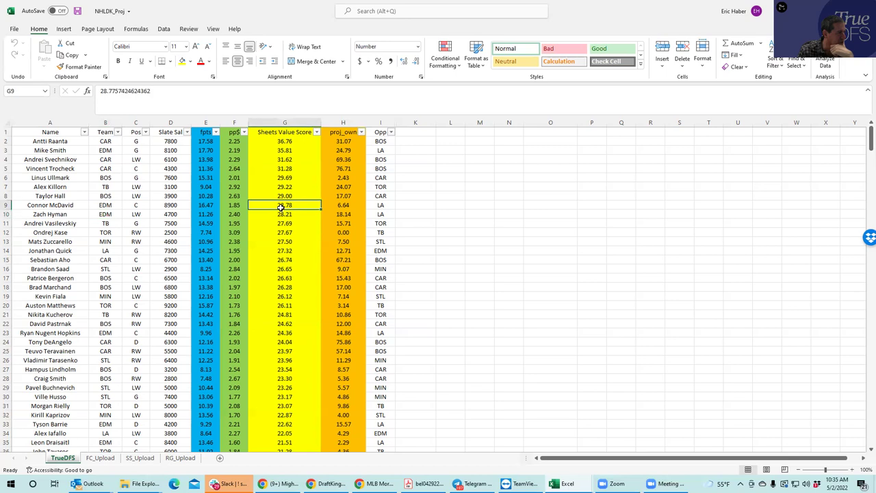
left_click(168, 207)
left_click(280, 206)
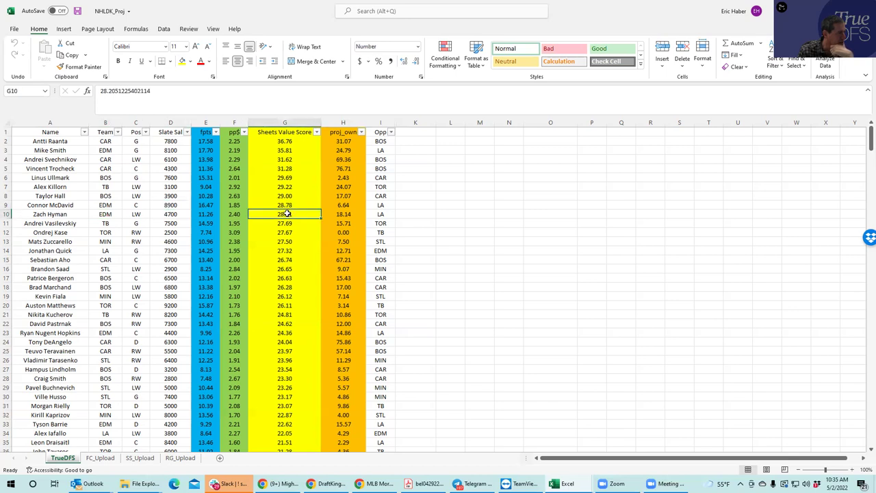
left_click(169, 208)
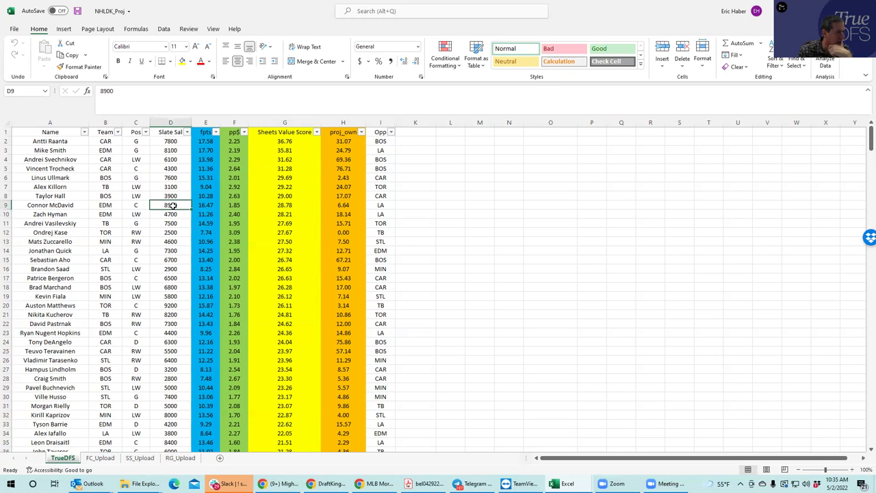
left_click(340, 207)
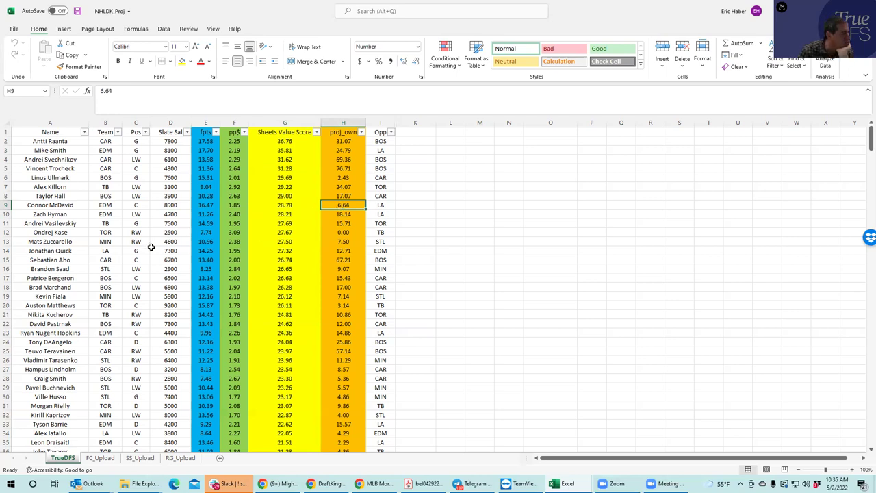
- Examine the Edmonton and Tampa Bay players' teams and positions, including Nikita Kucherov's Sheets Value Score
left_click(115, 220)
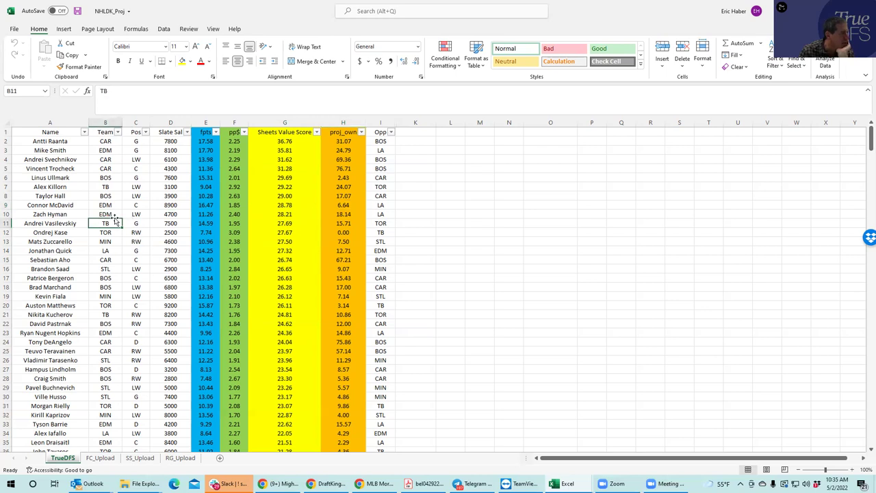
left_click(106, 210)
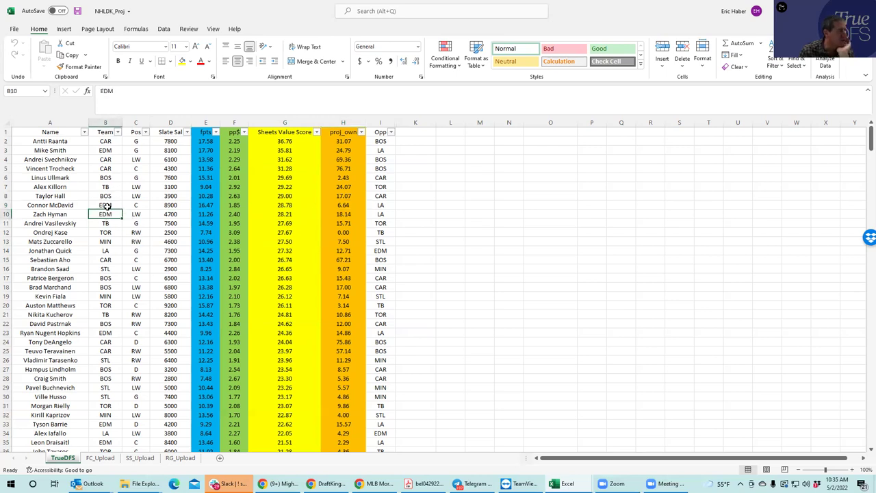
left_click(108, 187)
left_click(108, 221)
left_click(117, 207)
left_click(106, 187)
left_click(132, 187)
left_click(136, 228)
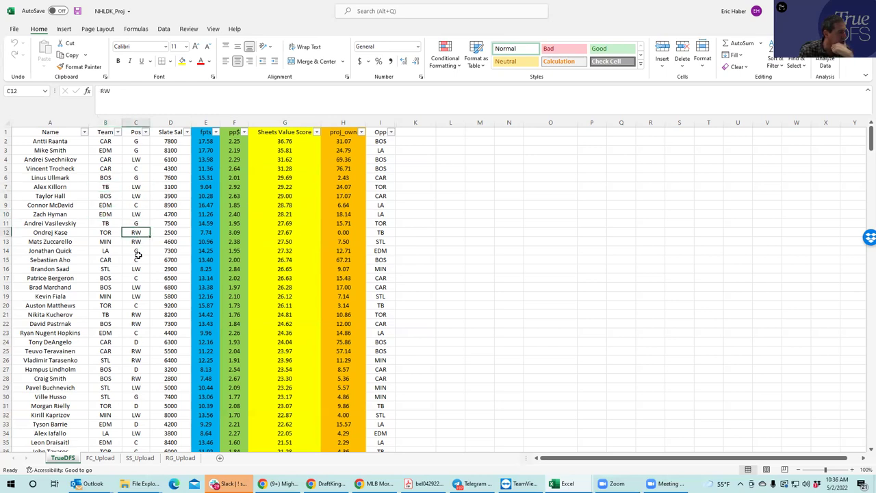
left_click(104, 317)
left_click(136, 314)
left_click(278, 316)
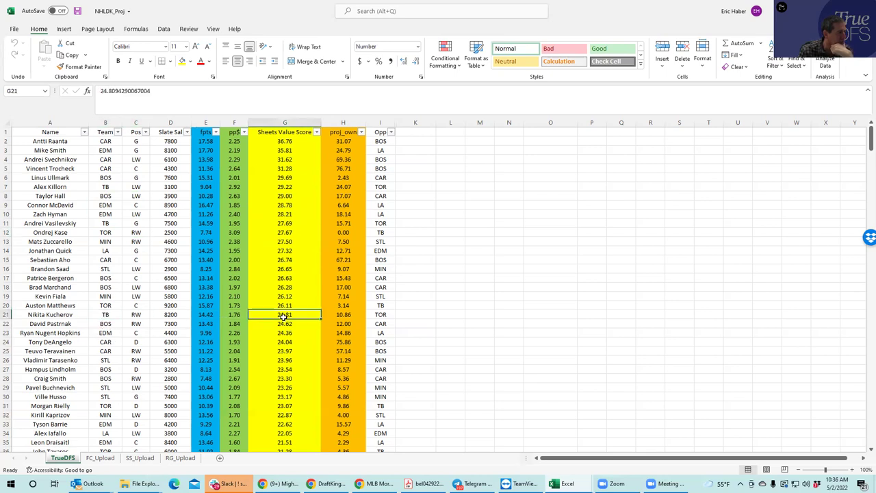
- Compare the Sheets Value Scores of Raanta, Svechnikov and Trocheck, and check the two skaters' projected ownership
left_click(154, 168)
left_click(287, 158)
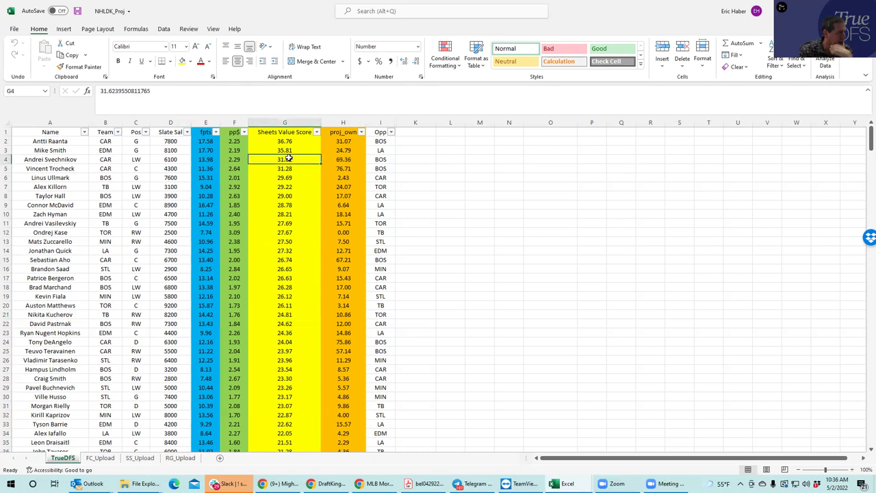
left_click(345, 156)
left_click(275, 142)
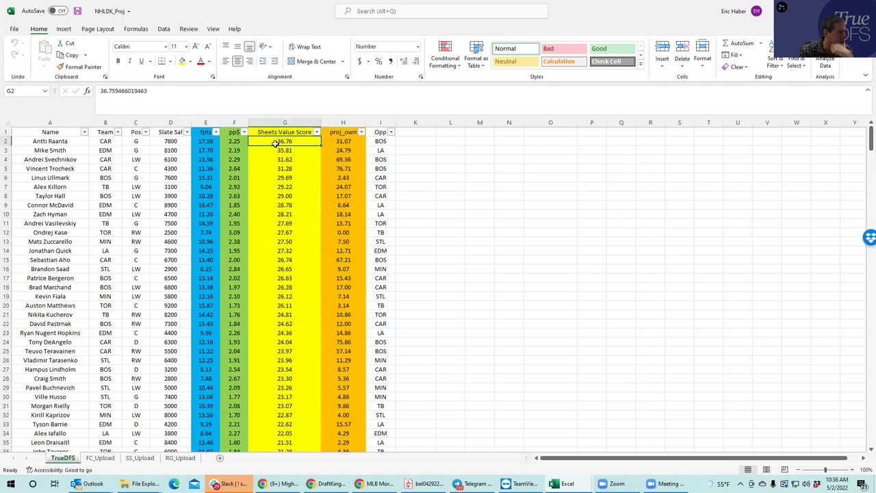
left_click(287, 159)
left_click(288, 172)
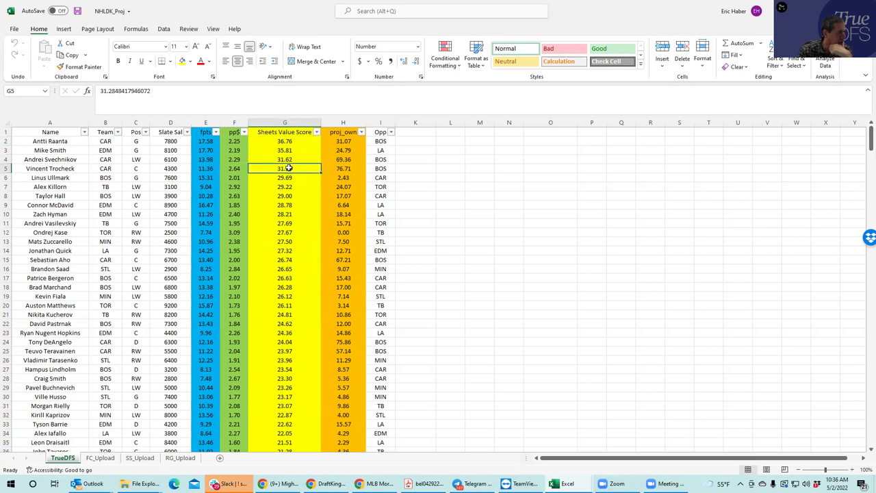
left_click(340, 159)
left_click(342, 168)
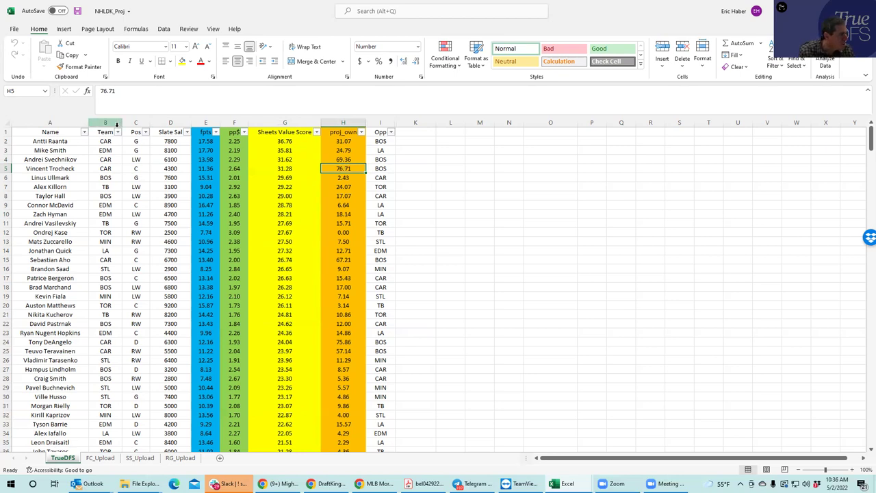
- Compare the salaries and value scores of the top goalies, and check Tony DeAngelo's projected ownership
left_click(169, 140)
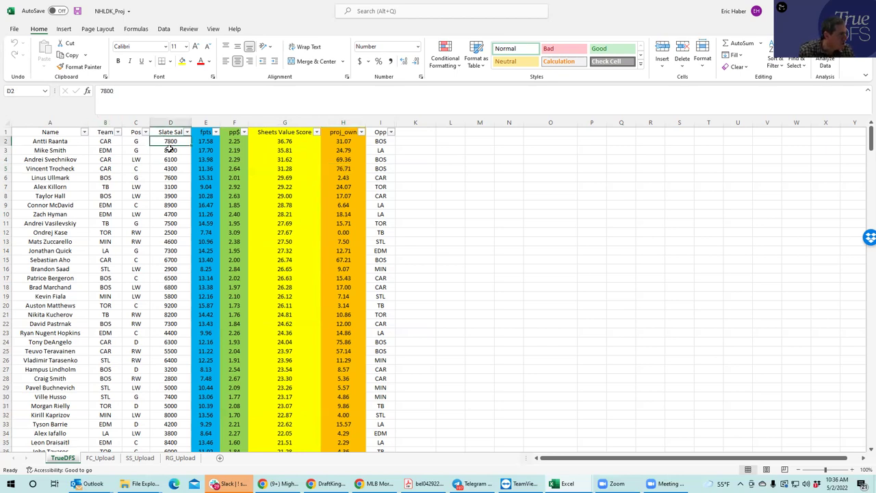
key("Down")
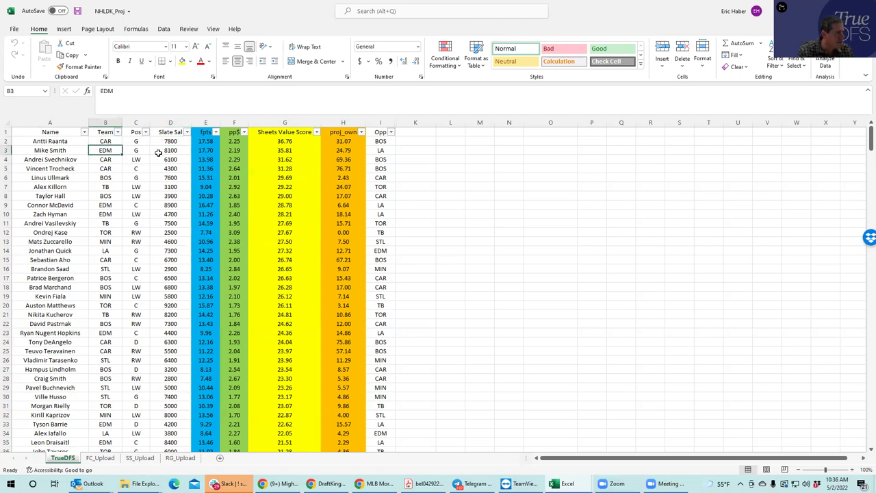
left_click(282, 178)
left_click(279, 149)
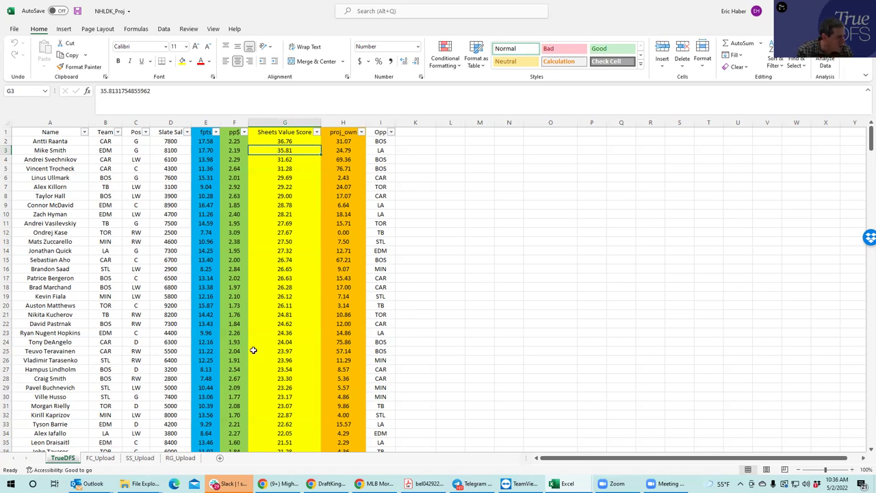
left_click(339, 342)
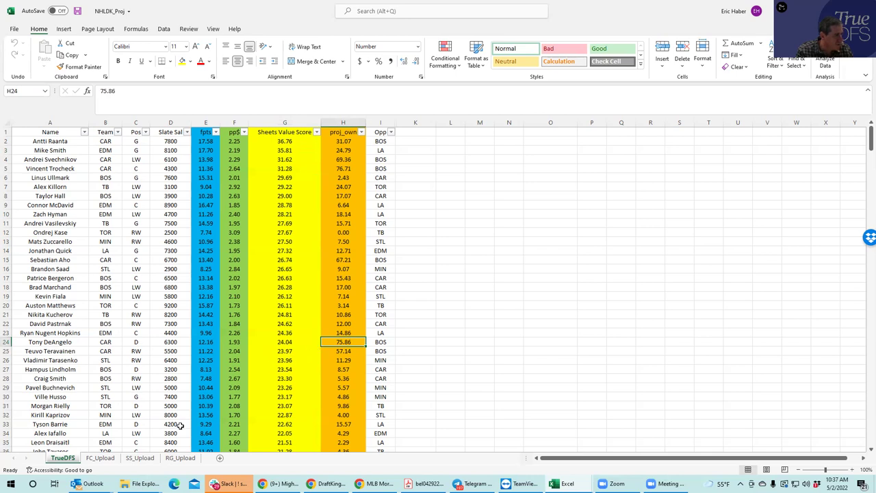
left_click(553, 481)
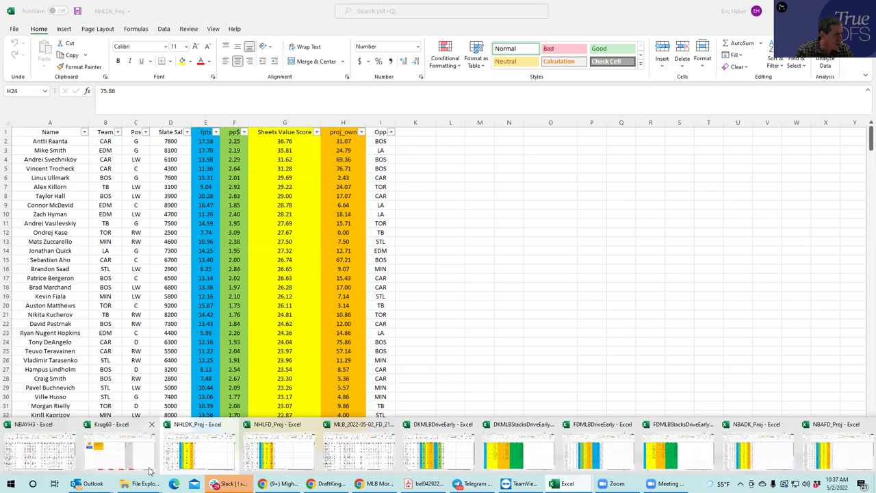
left_click(215, 458)
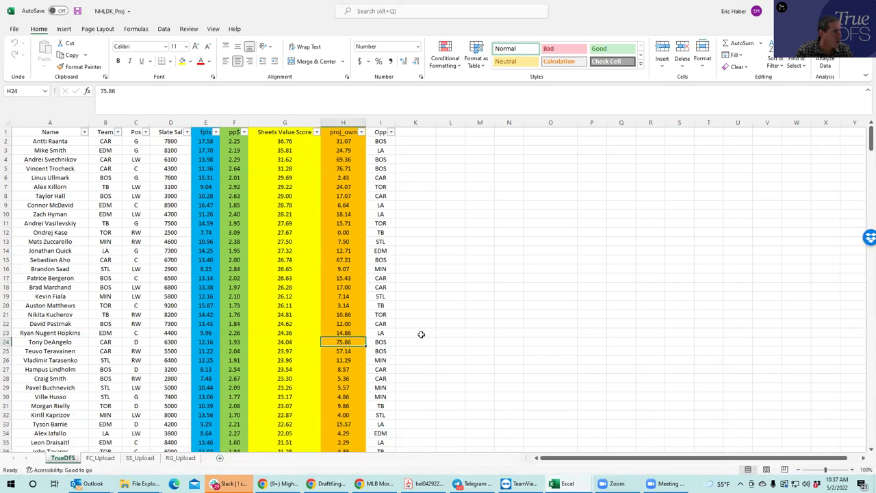
left_click(555, 482)
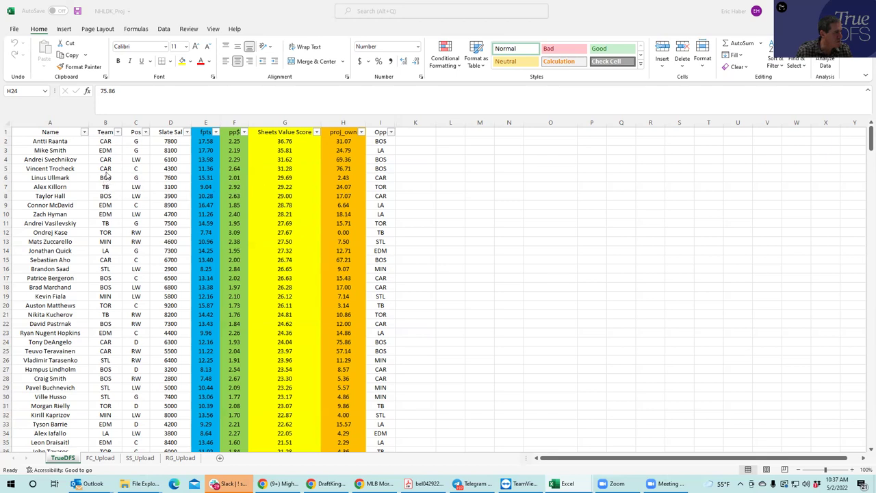
left_click(116, 215)
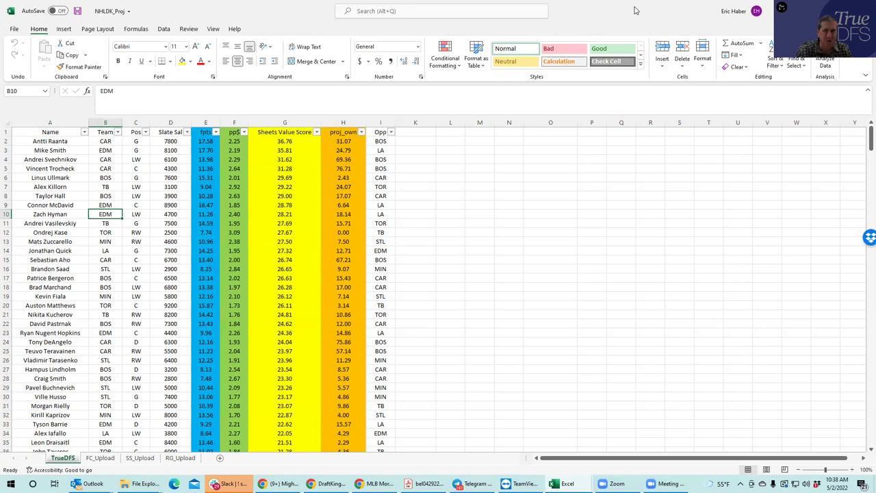
- Switch to the DraftKings contest, filter the player pool to Carolina, and add goalie A. Raanta and winger A. Svechnikov to the lineup
key("alt+Tab")
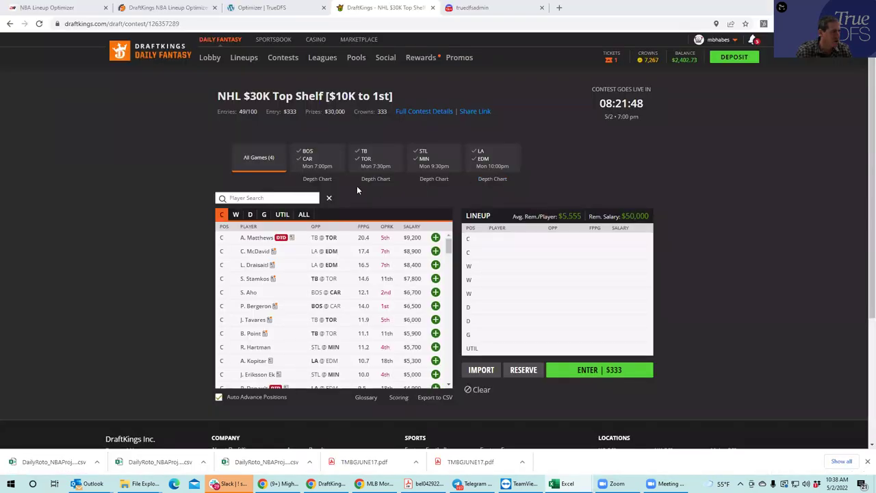
left_click(309, 164)
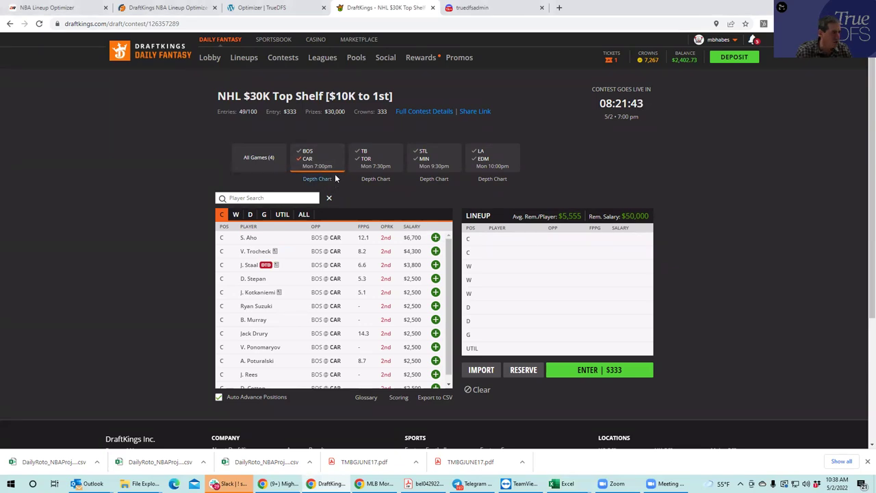
left_click(265, 215)
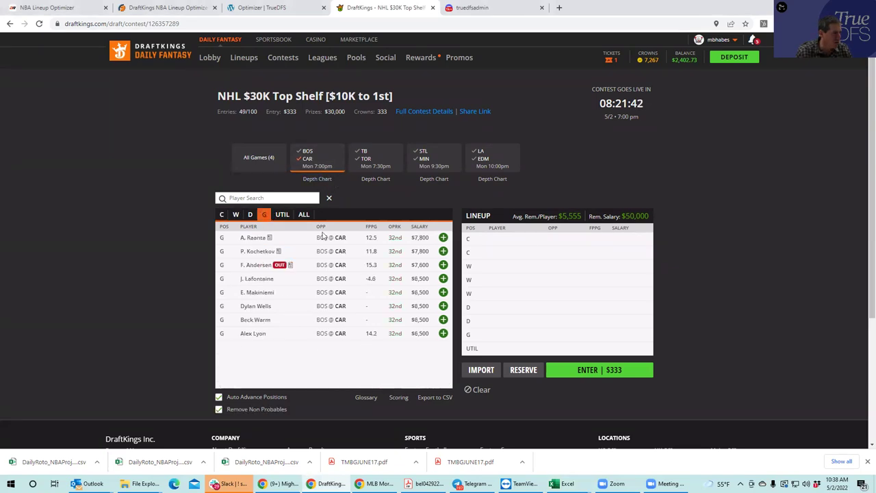
left_click(436, 238)
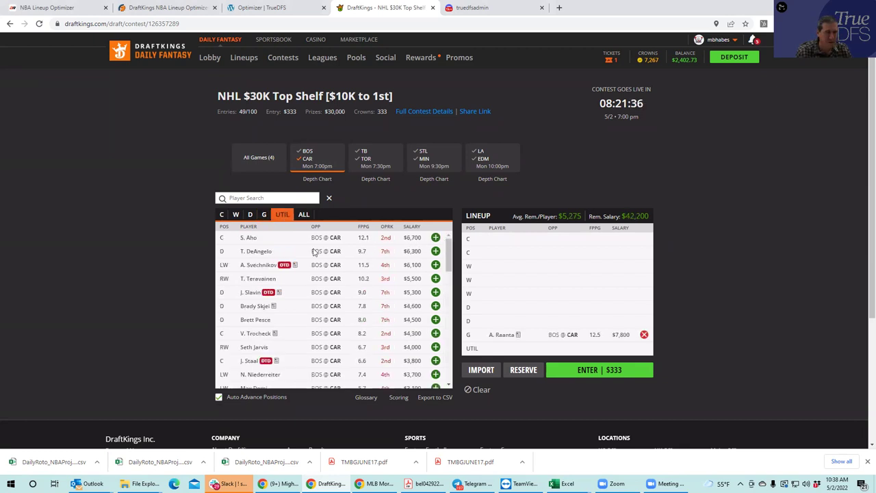
left_click(236, 214)
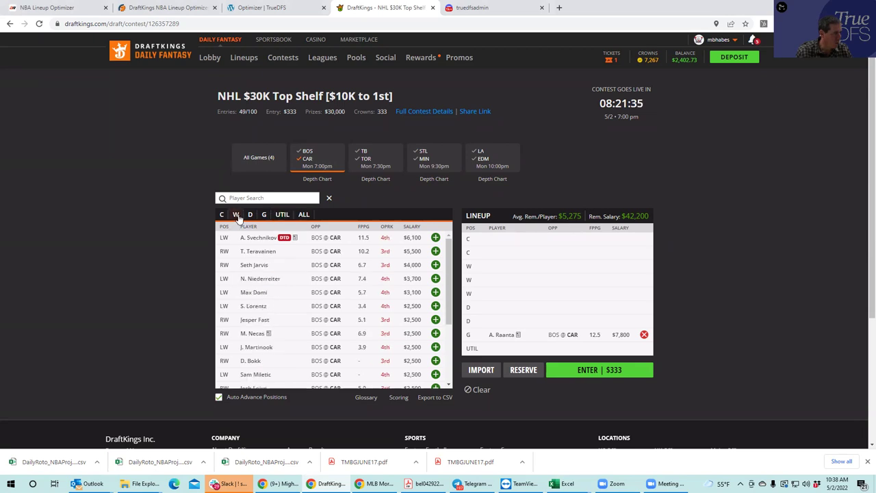
left_click(435, 237)
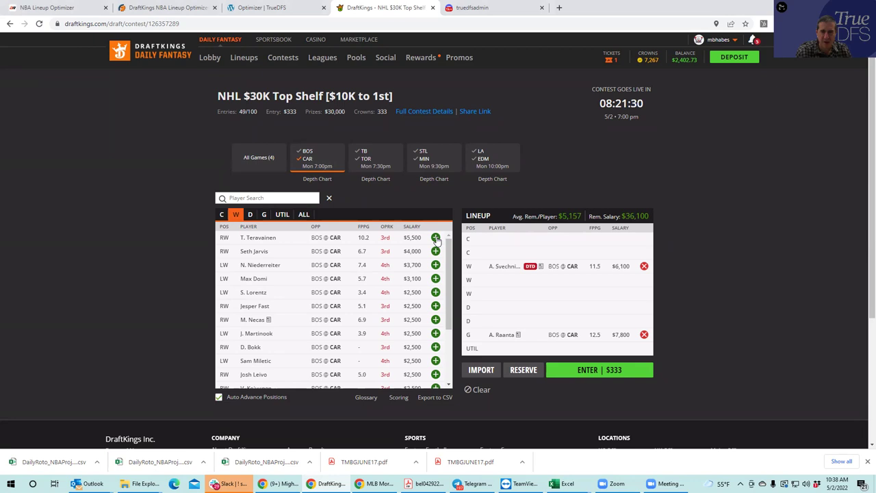
- Add Carolina centers V. Trocheck and S. Aho to the lineup
left_click(221, 215)
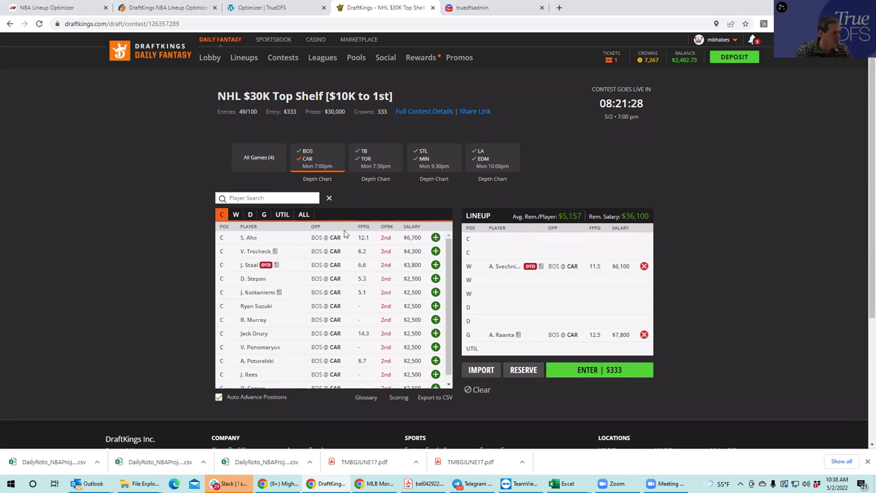
left_click(435, 251)
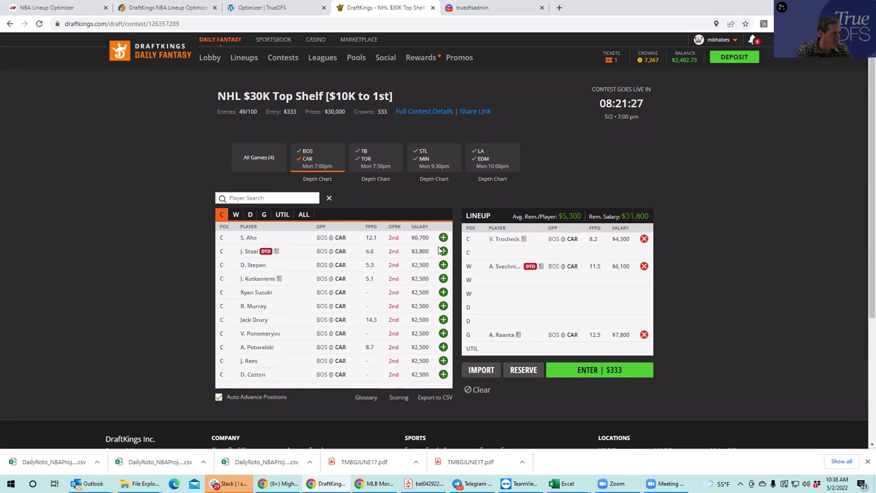
left_click(443, 238)
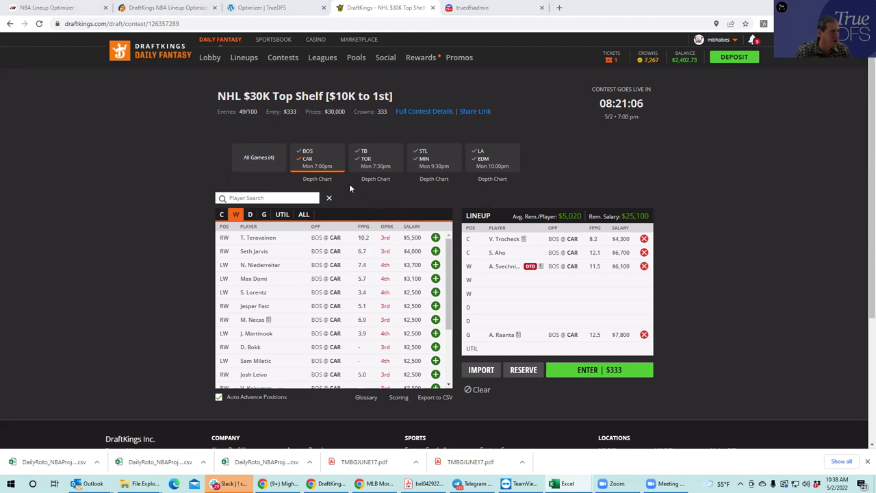
- Filter the player pool to Edmonton instead of Carolina, and add C. McDavid at UTIL and Zach Hyman at wing
left_click(309, 162)
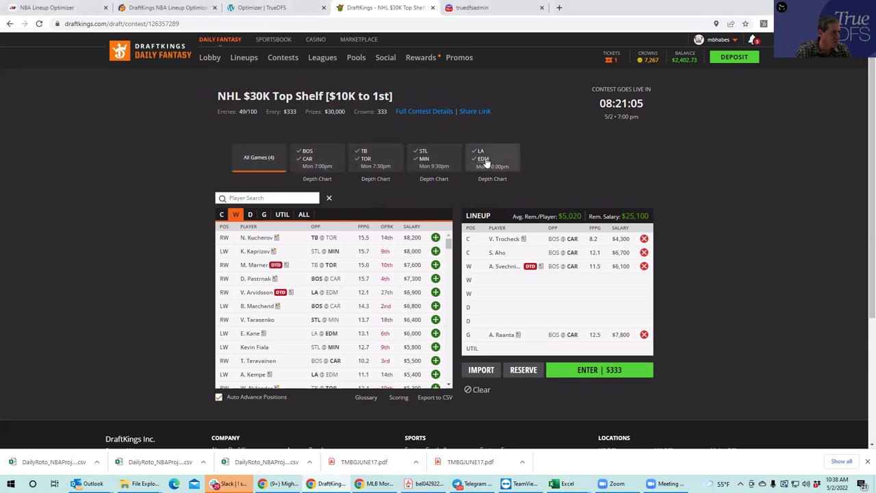
left_click(485, 161)
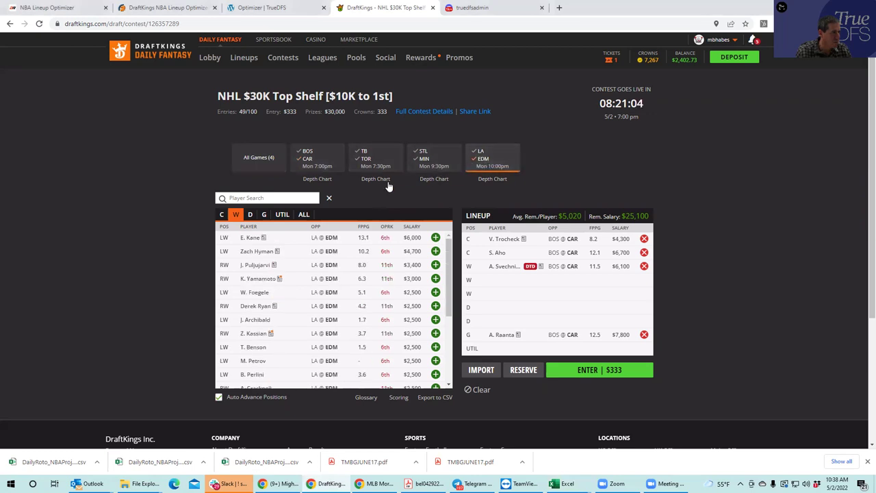
left_click(283, 216)
left_click(435, 238)
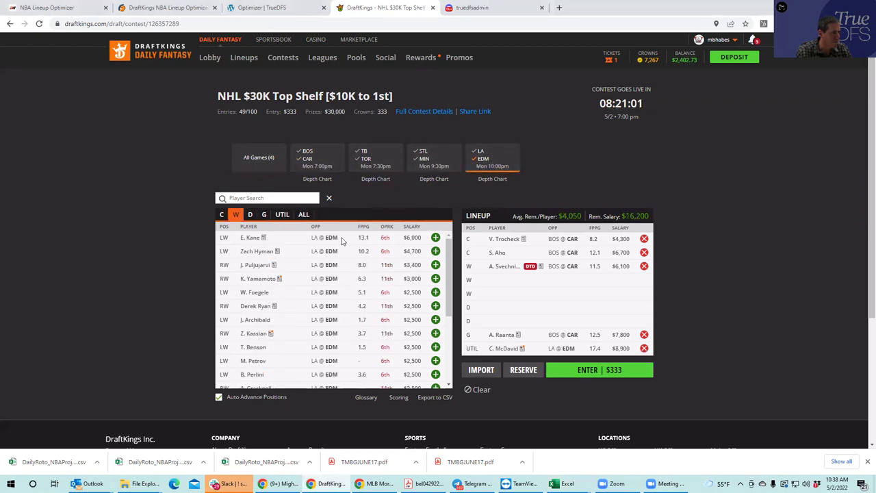
left_click(435, 251)
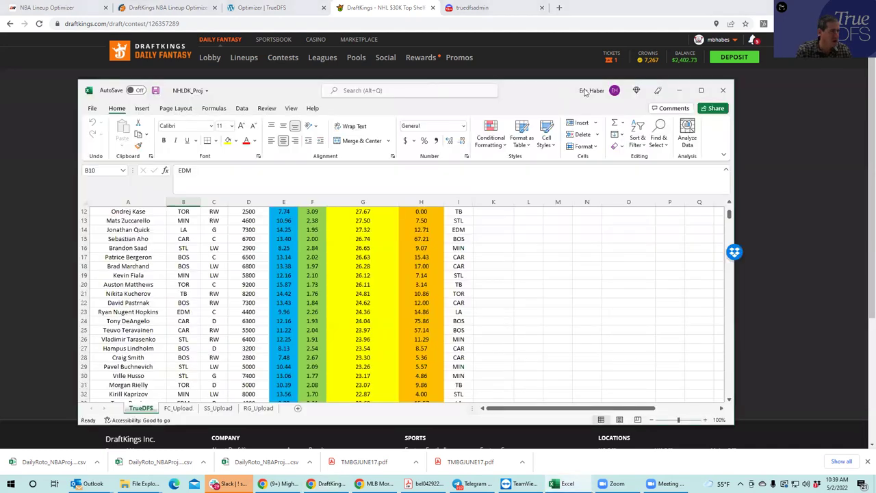
- Switch to the NHLDK_Proj workbook in Excel and compare the salaries of Alex Killorn, Taylor Hall, Brandon Saad and Linus Ullmark
key("alt+Tab")
left_click(701, 90)
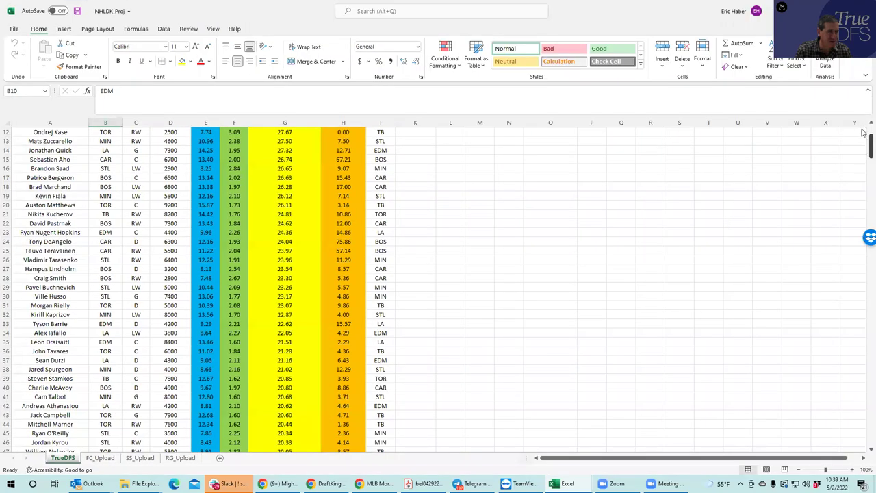
scroll(864, 134, "up", 4)
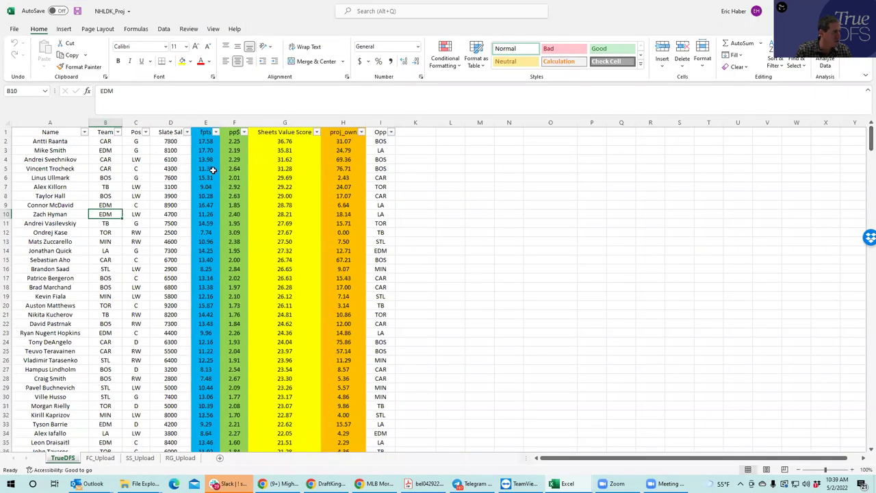
left_click(172, 187)
left_click(171, 196)
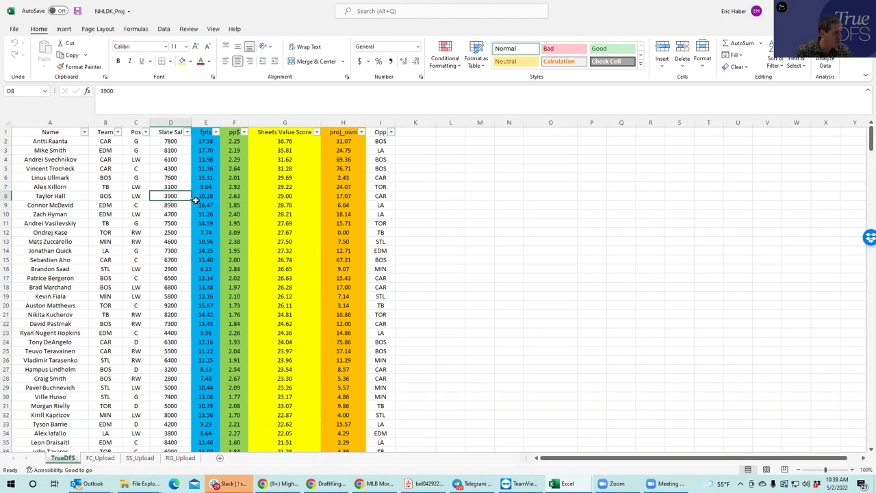
key("Down")
key("Down")
key("Down")
key("Down")
key("Down")
left_click(174, 268)
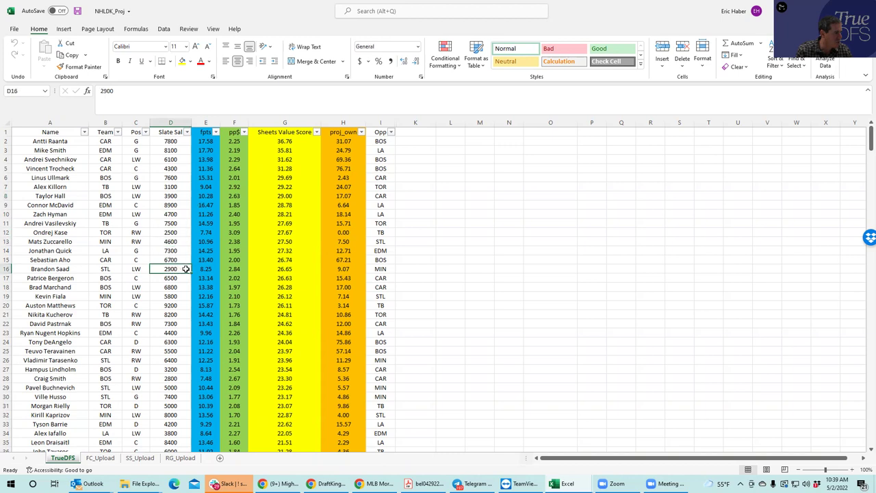
left_click(173, 180)
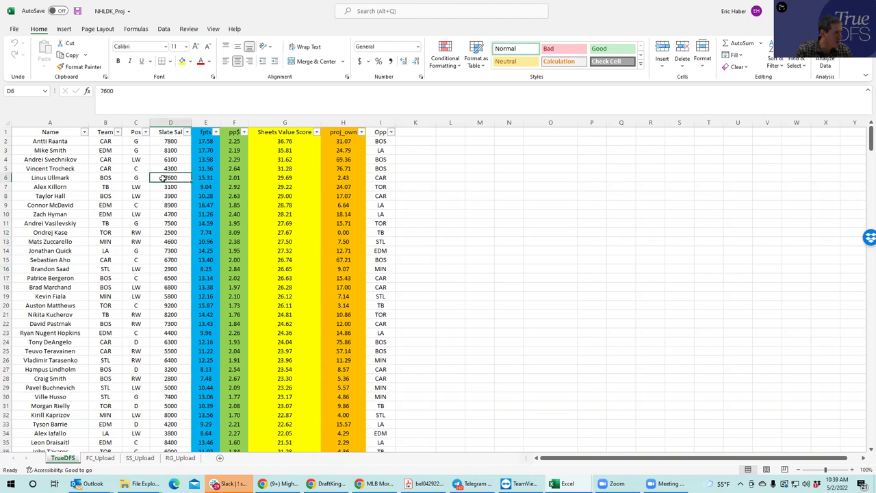
- Check the teams and salaries of further candidates, including Vladimir Tarasenko, Tyson Barrie and Ryan Nugent Hopkins
left_click(107, 148)
left_click(109, 349)
left_click(165, 359)
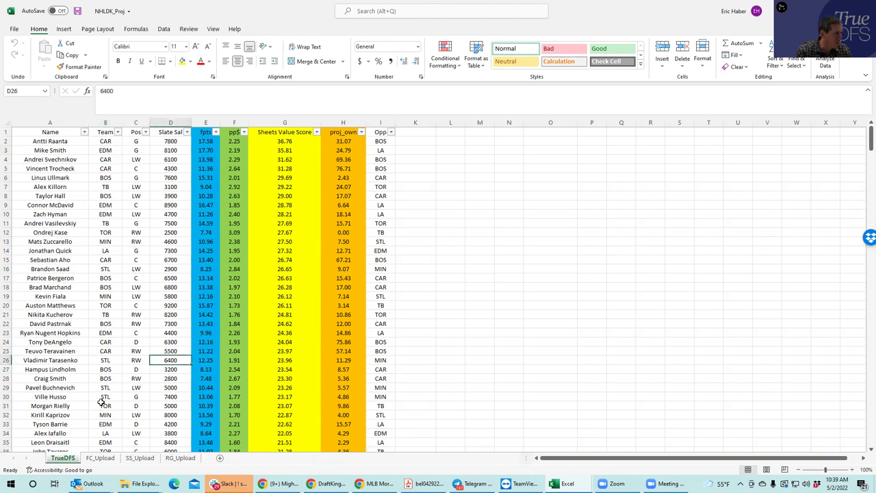
left_click(101, 403)
left_click(108, 426)
left_click(167, 424)
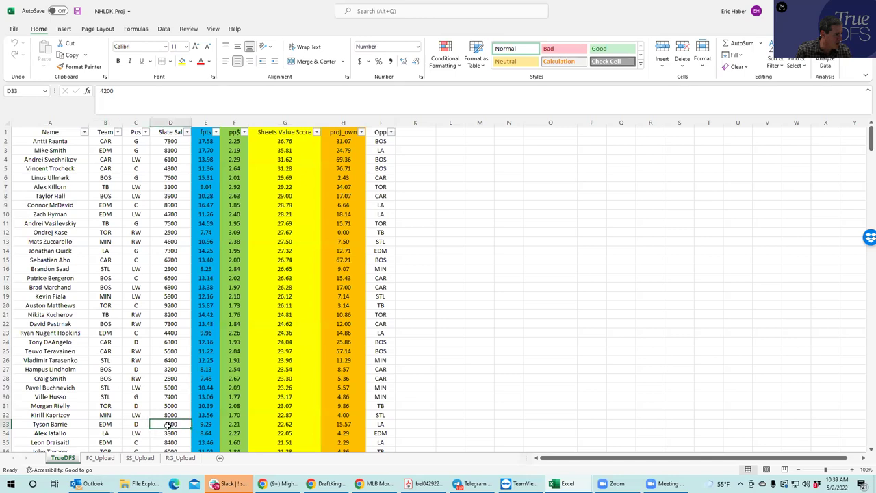
left_click(108, 424)
left_click(107, 443)
left_click(115, 329)
left_click(170, 329)
left_click(104, 332)
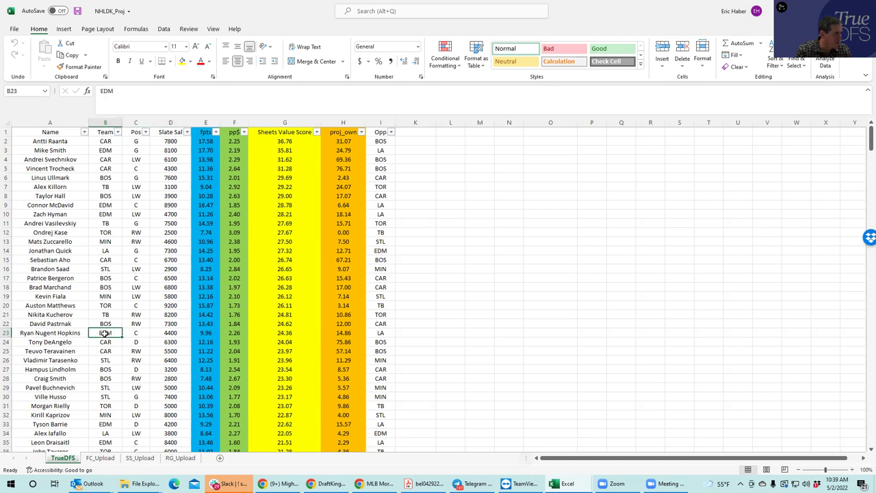
left_click(171, 333)
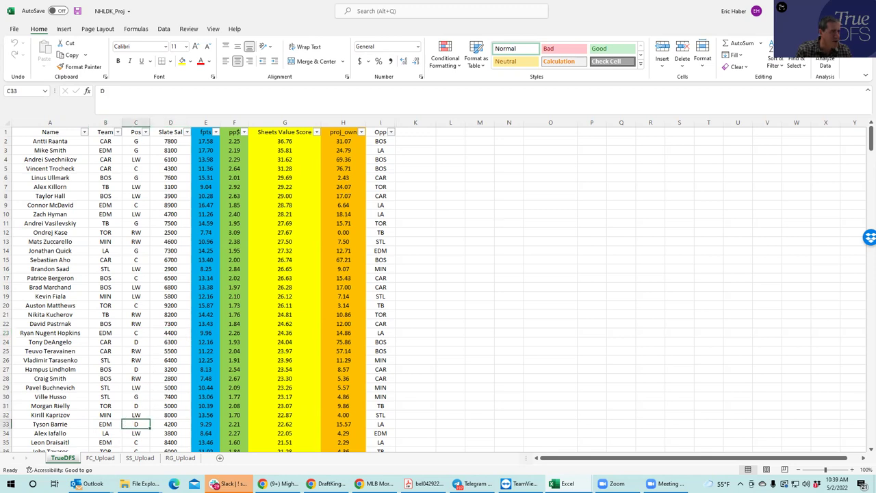
- Switch back to the DraftKings contest and add Edmonton defenseman T. Barrie to the lineup
key("alt+Tab")
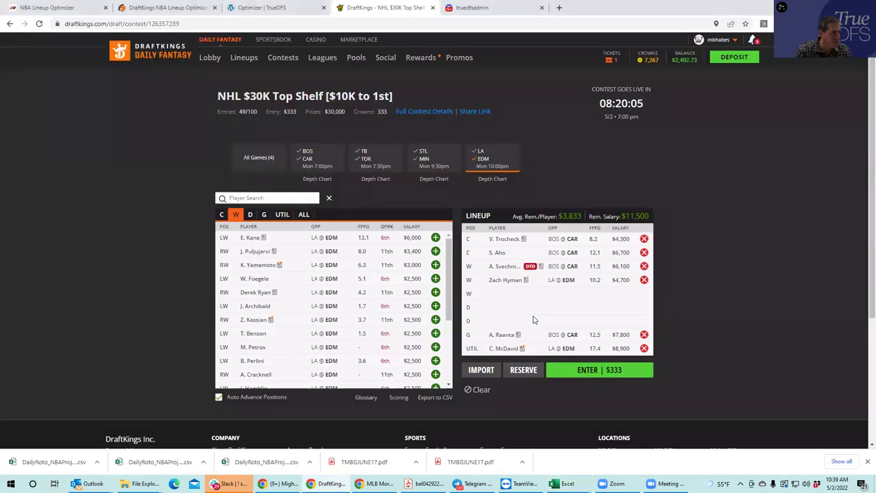
left_click(251, 214)
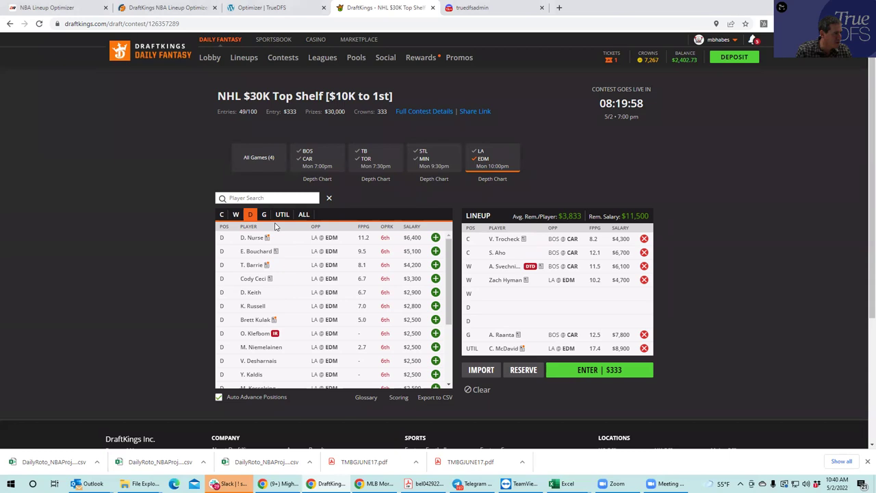
left_click(436, 265)
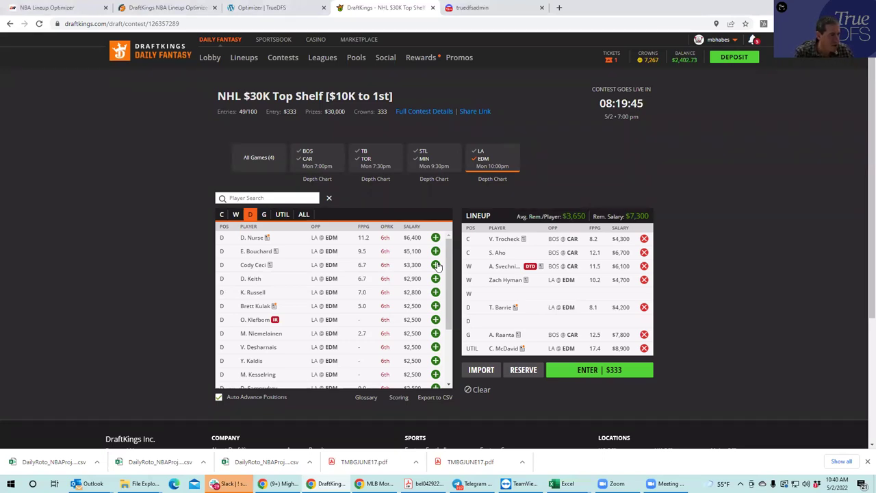
- Replace goalie A. Raanta with Edmonton's Mike Smith, and clear the Edmonton filter on the player pool
left_click(644, 335)
left_click(475, 164)
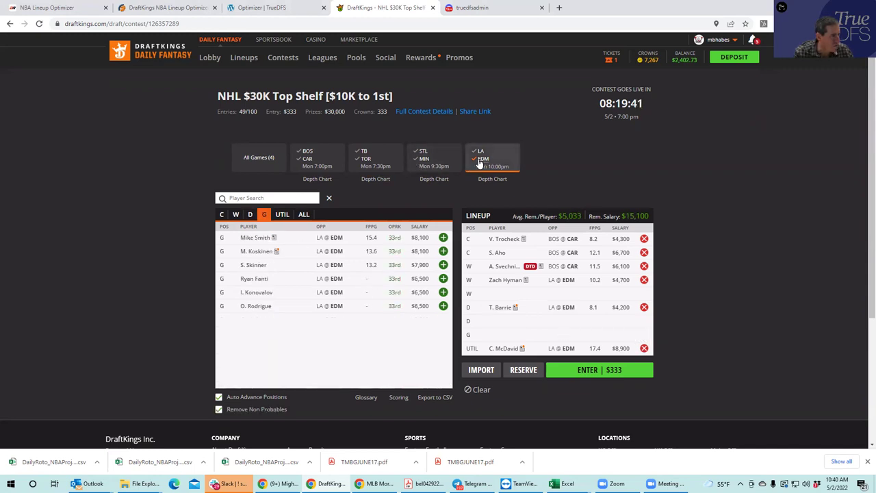
left_click(435, 238)
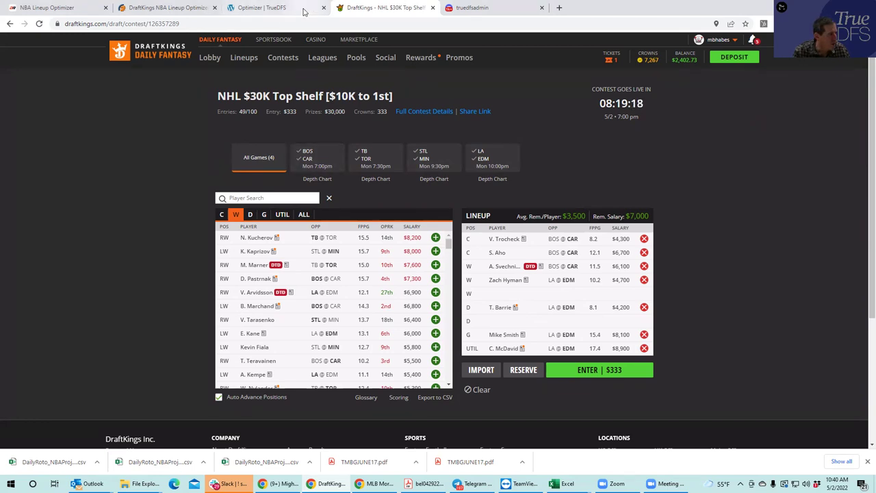
- Open the SaberSim website in a new browser tab and sign in with the saved credentials
mouse_move(305, 11)
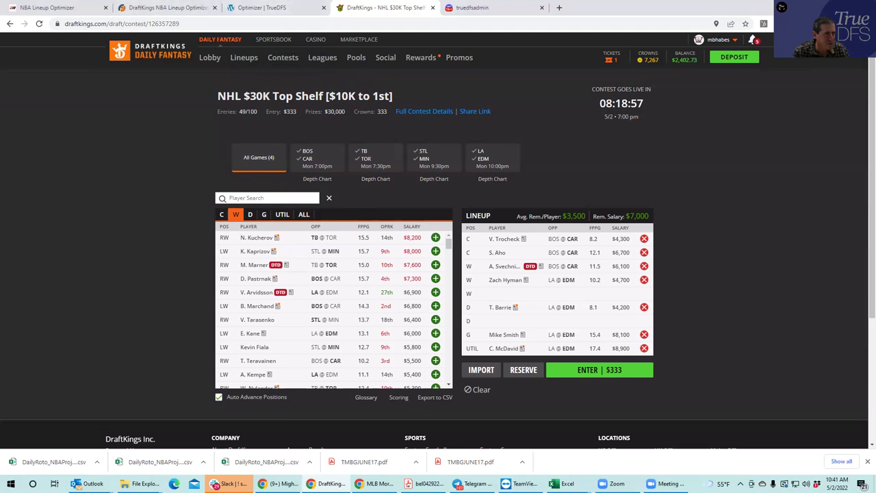
left_click(868, 23)
left_click(814, 40)
left_click(140, 25)
type("sa")
key("Return")
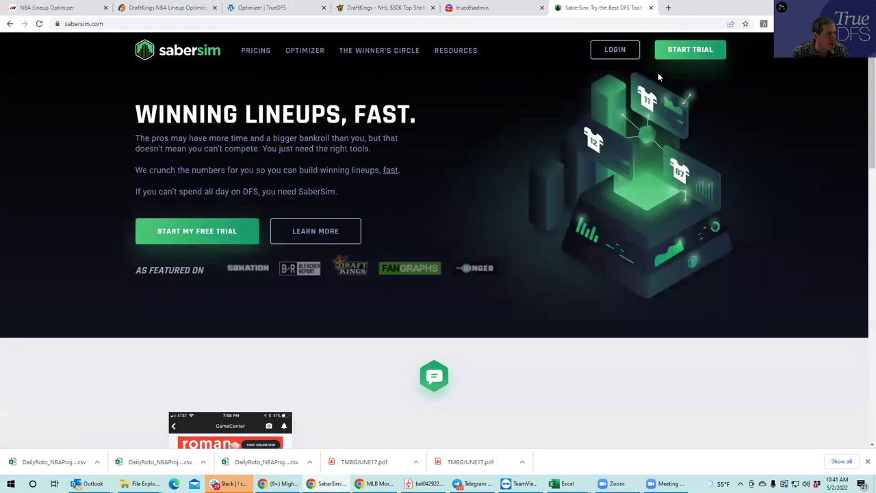
left_click(620, 59)
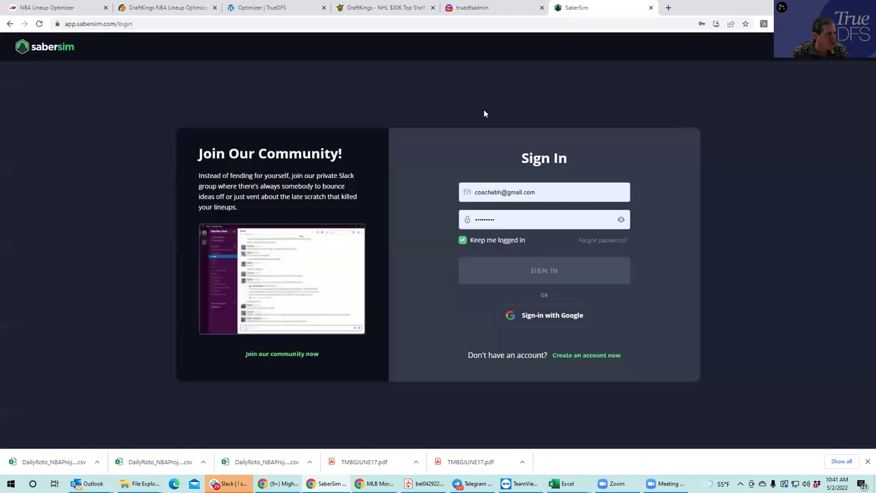
left_click(498, 271)
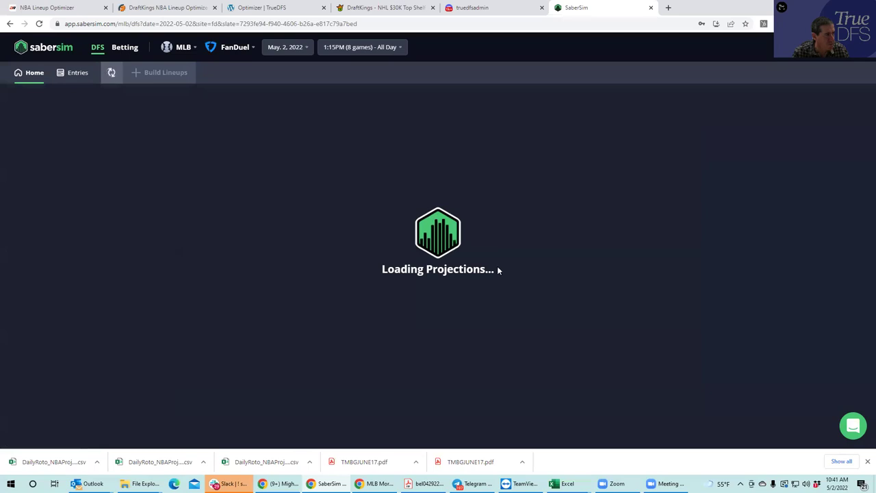
- Set the SaberSim slate to NHL on DraftKings, 7:00PM (4 games) - Main
left_click(180, 47)
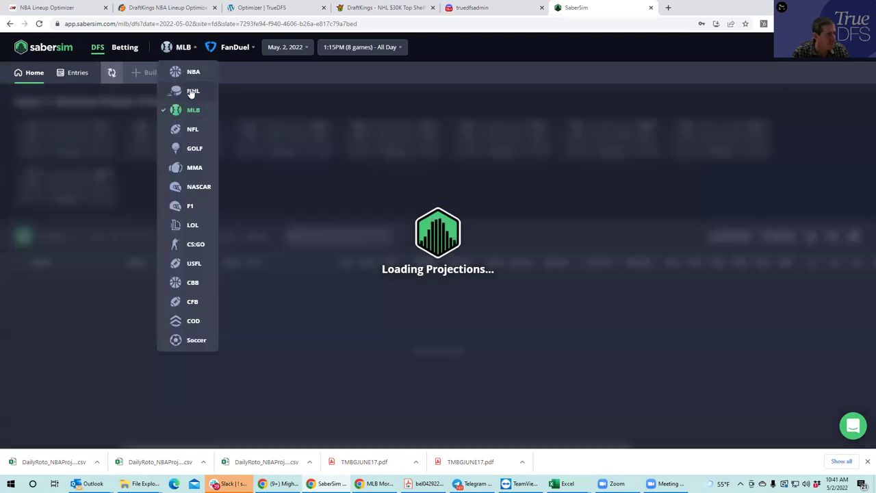
left_click(191, 92)
left_click(233, 50)
left_click(236, 67)
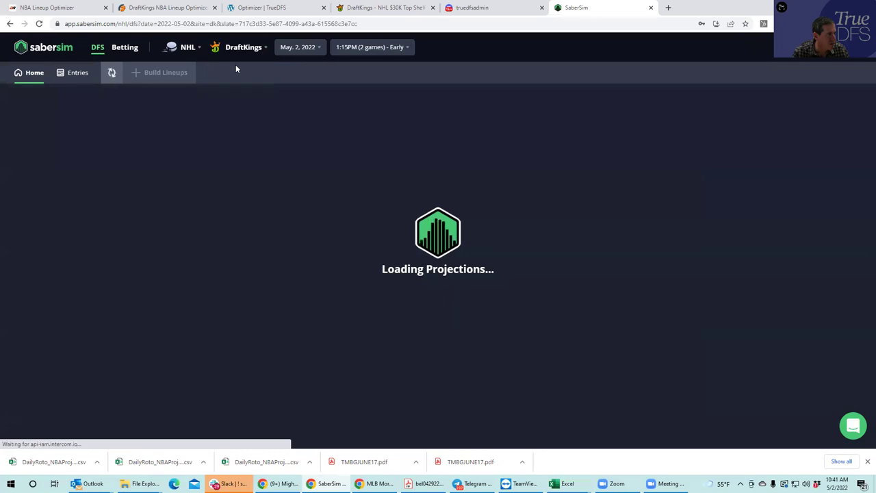
left_click(408, 55)
left_click(506, 105)
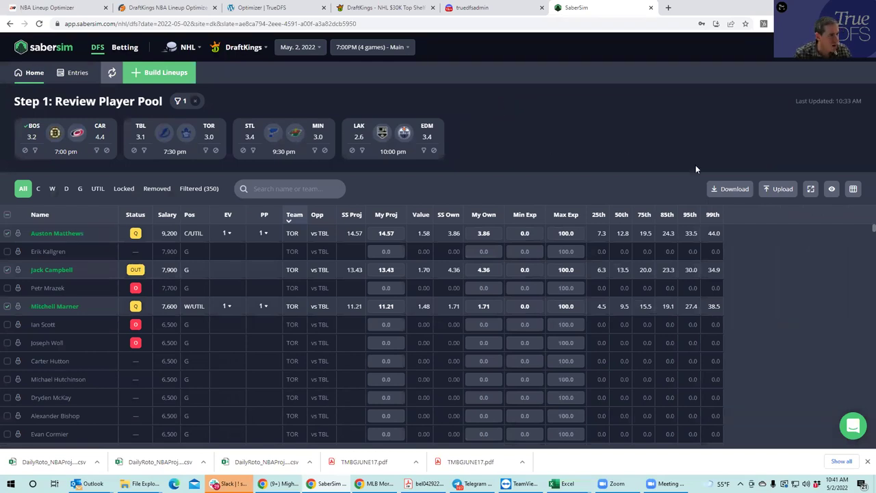
- Upload the NHLDK_Sim file from the KrugNHL folder as custom projections and save them
left_click(762, 190)
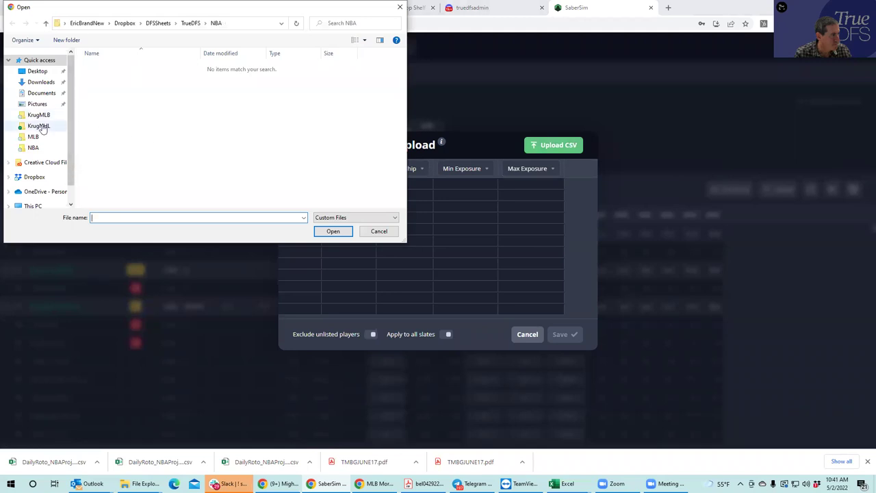
left_click(38, 125)
left_click(118, 86)
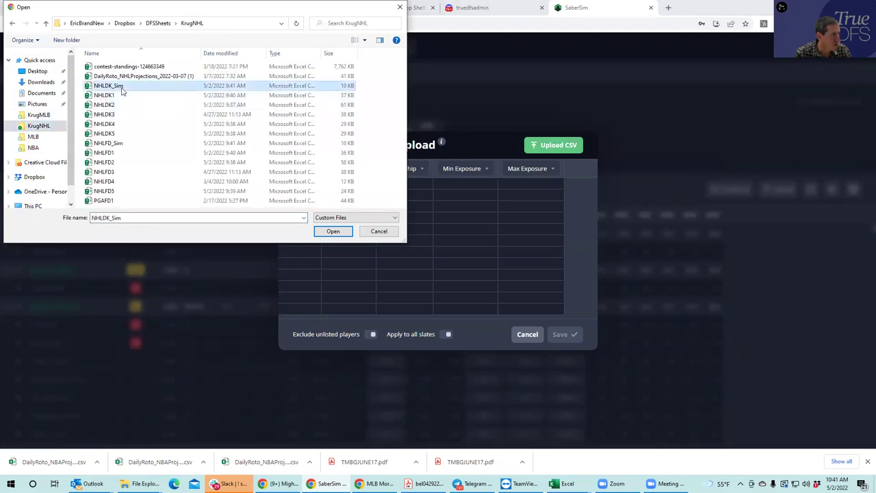
left_click(322, 234)
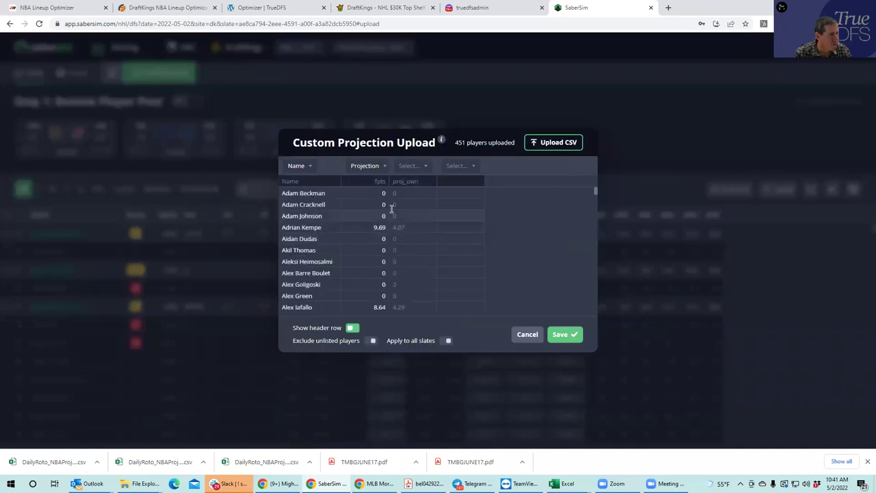
left_click(561, 336)
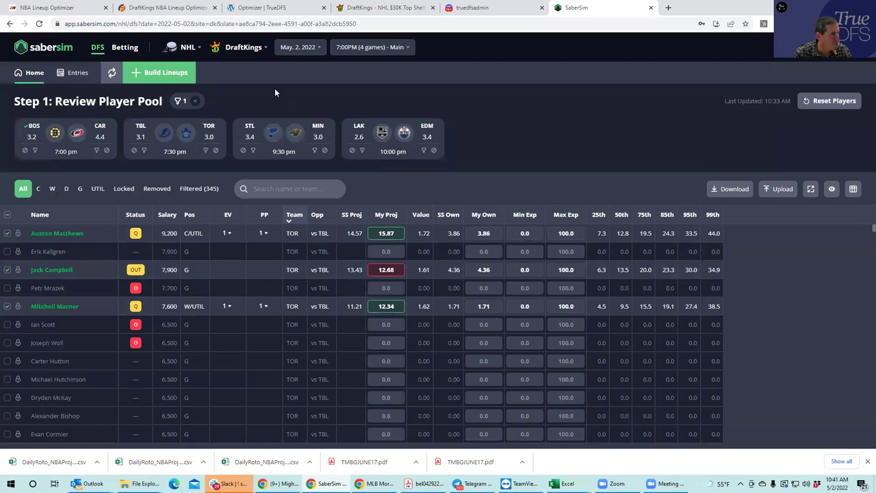
- Start a new GPP lineup build with 150 lineups and a pool size of 1500
left_click(162, 73)
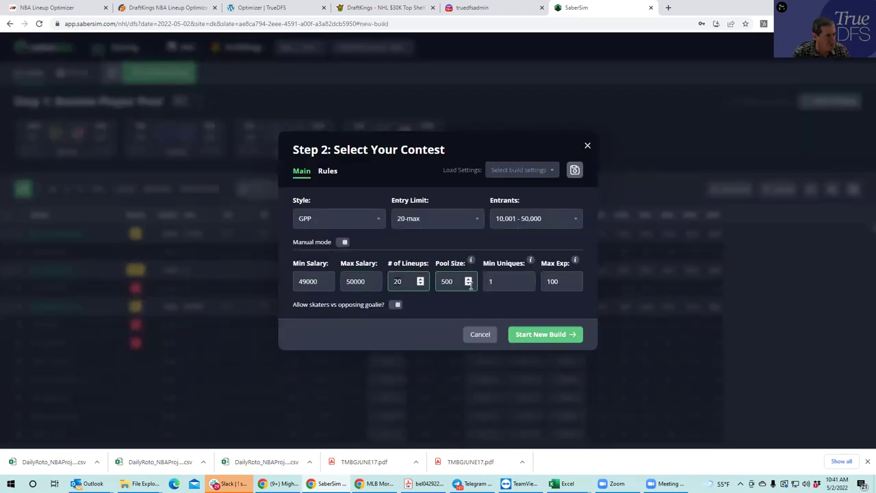
type("0")
double_click(446, 281)
type("1500")
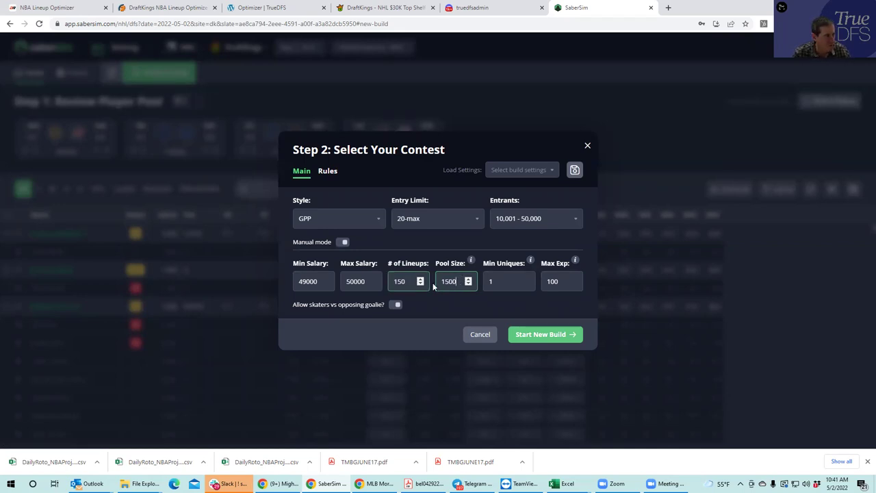
left_click(541, 335)
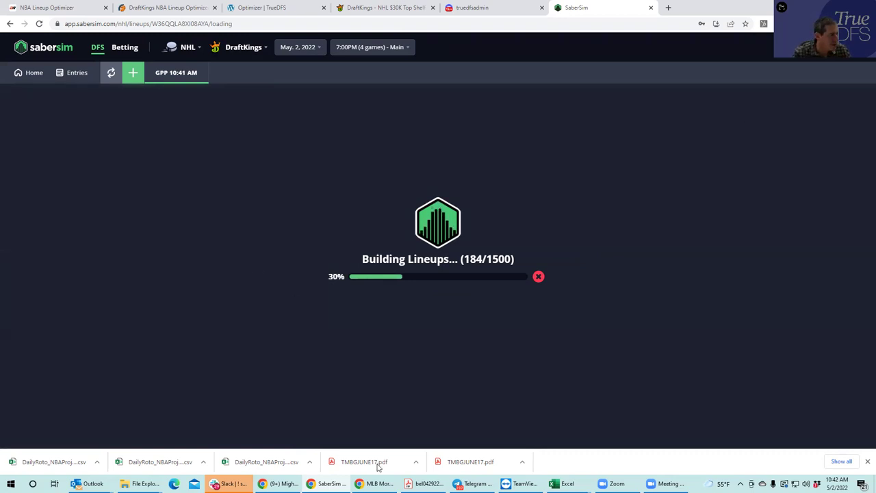
- Switch to the NHLDK_Proj workbook in Excel and compare the positions and salaries of the Boston skaters on the TrueDFS sheet
mouse_move(557, 483)
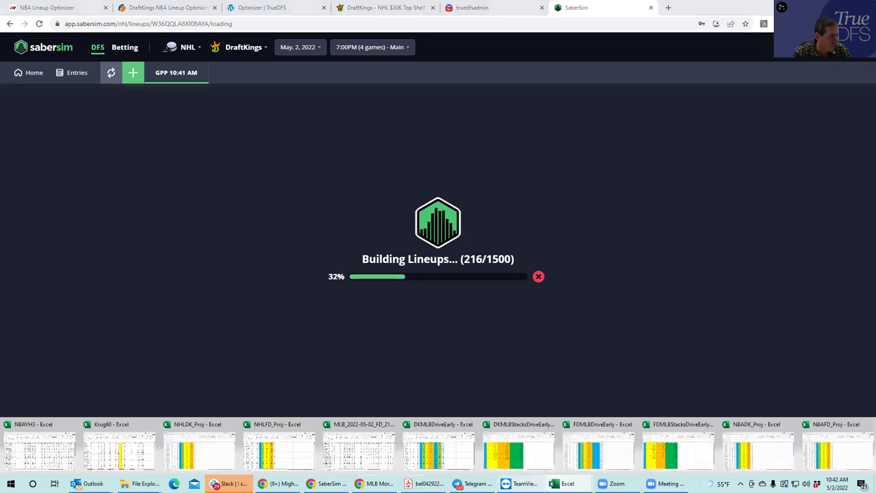
left_click(217, 444)
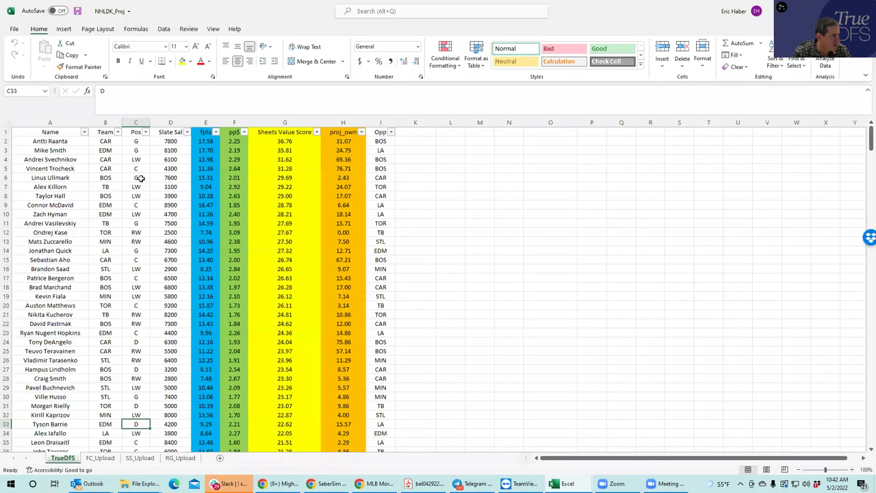
left_click(139, 177)
left_click(136, 195)
left_click(177, 196)
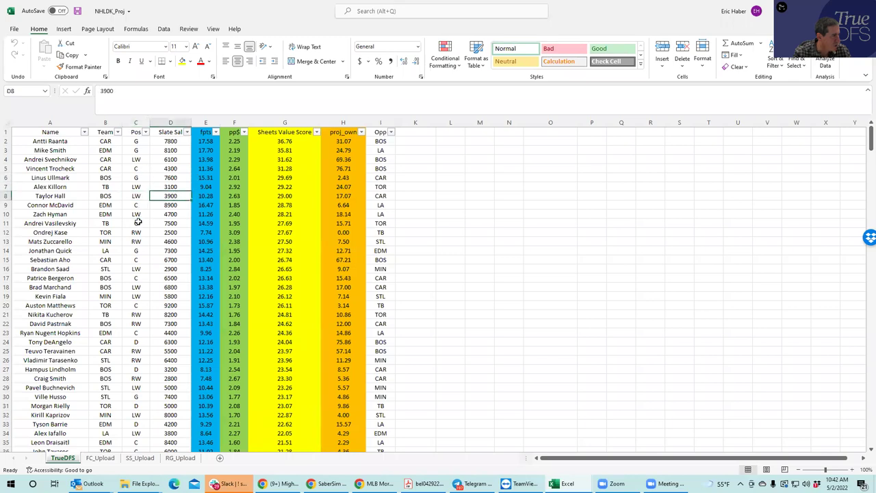
left_click(142, 287)
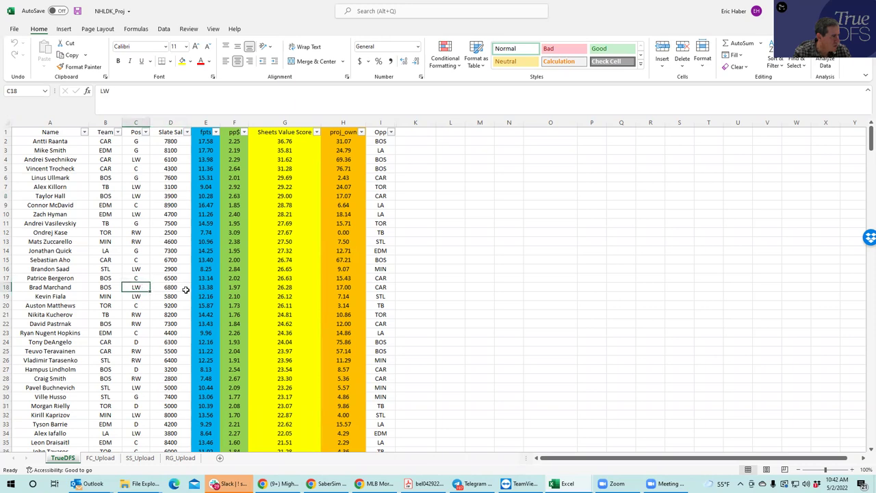
left_click(130, 277)
left_click(167, 278)
left_click(176, 287)
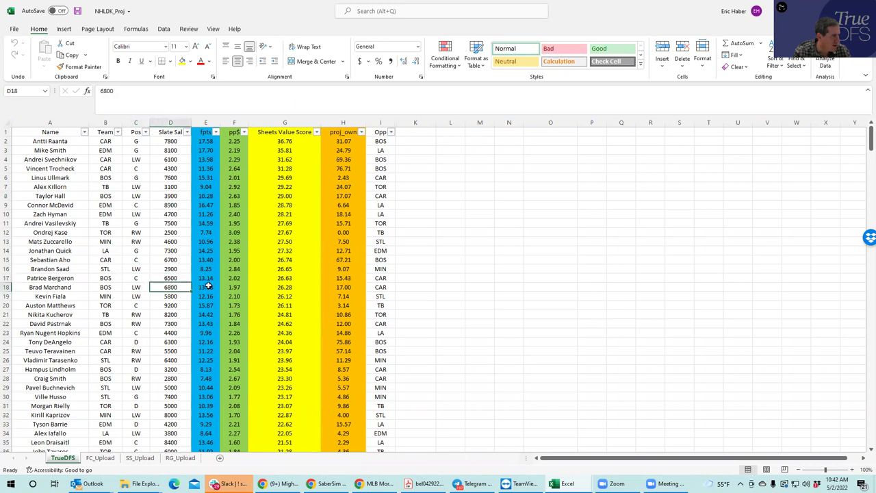
left_click(172, 321)
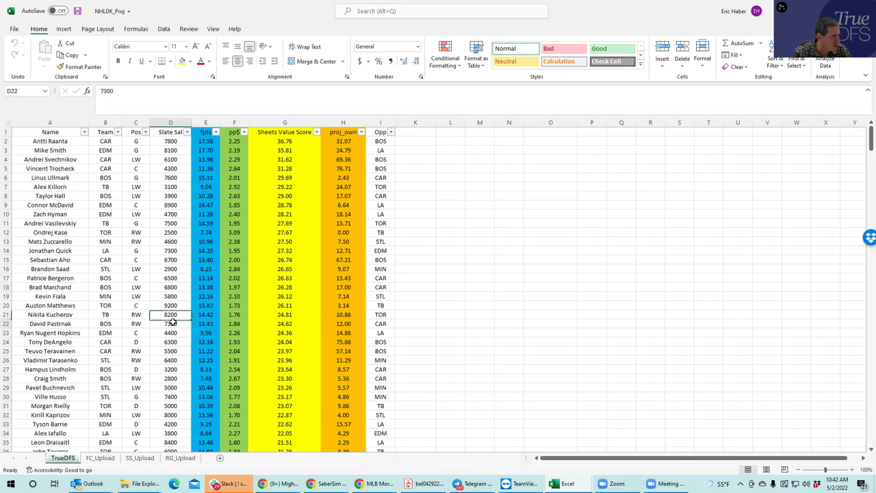
left_click(171, 279)
left_click(170, 287)
left_click(176, 323)
left_click(172, 279)
- Check the team entries around Patrice Bergeron, Brad Marchand and David Pastrnak to identify the Boston stack
left_click(105, 277)
left_click(109, 296)
left_click(115, 322)
left_click(103, 277)
left_click(108, 314)
left_click(111, 323)
left_click(107, 279)
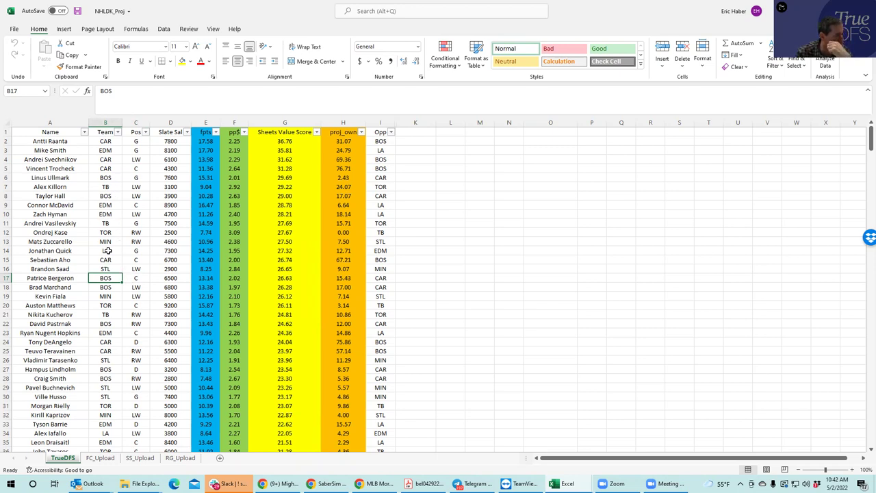
left_click(113, 323)
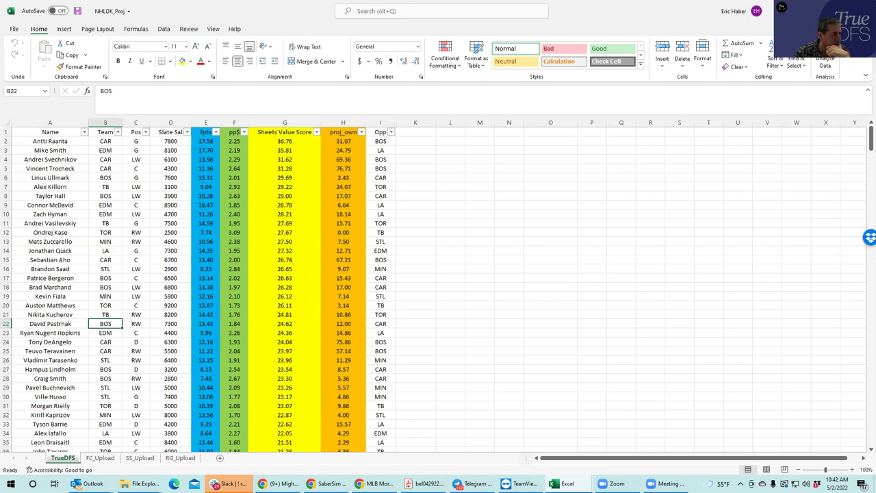
- Return to the DraftKings contest, clear the lineup and add Boston wingers D. Pastrnak, B. Marchand and Taylor Hall
left_click(804, 11)
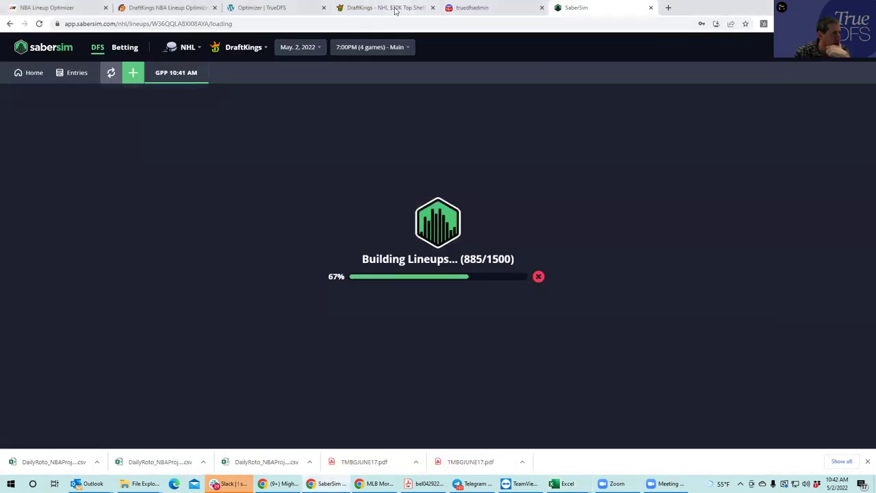
key("ctrl+4")
left_click(476, 389)
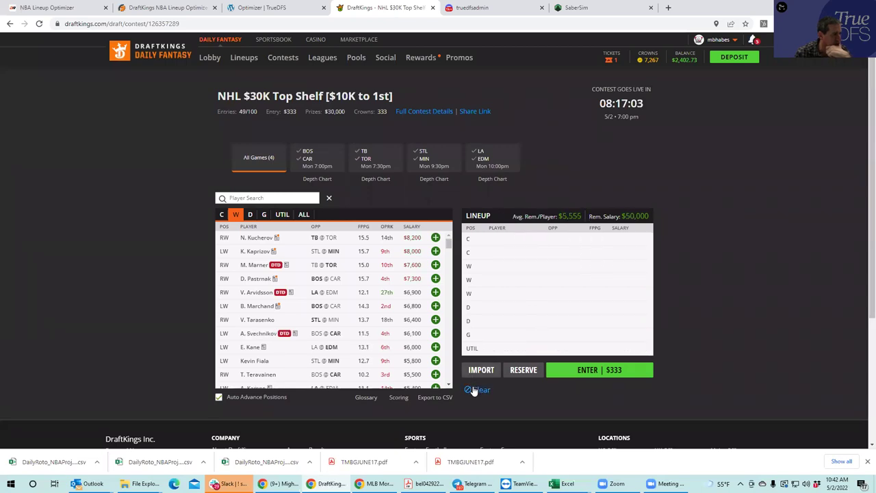
left_click(316, 158)
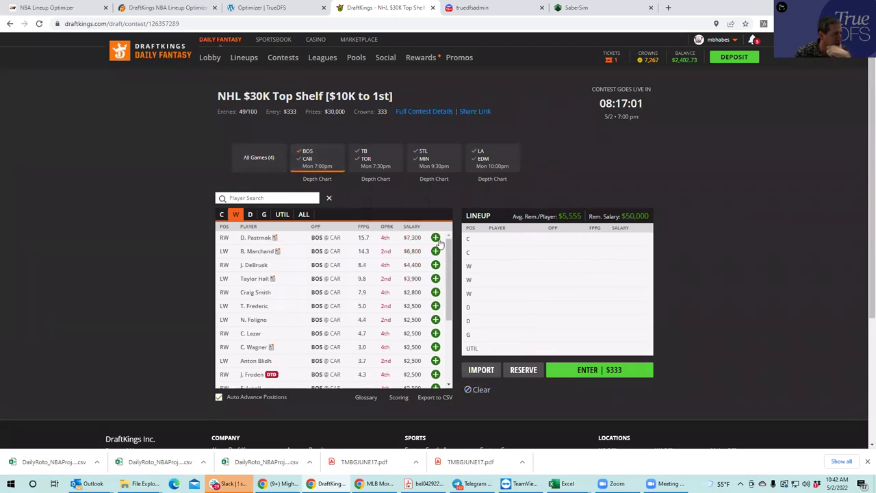
left_click(435, 237)
left_click(435, 237)
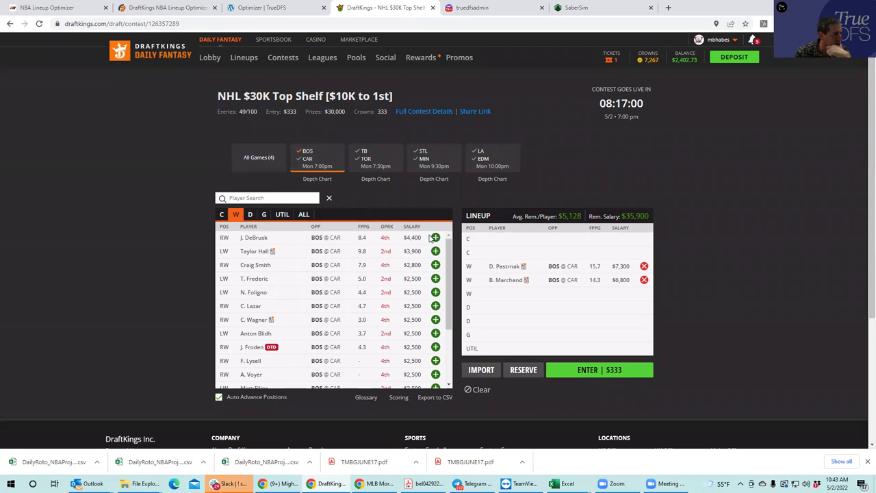
left_click(435, 251)
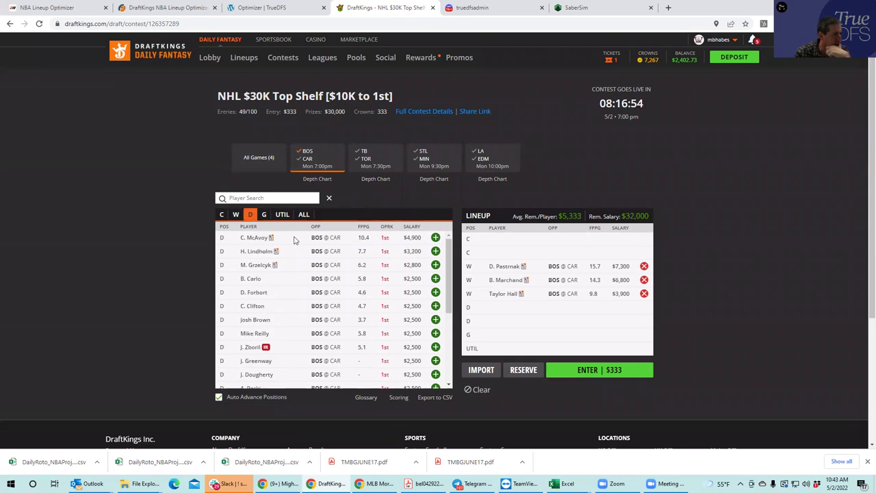
- Check the Boston rows in the NHLDK_Proj workbook and add center P. Bergeron and goalie L. Ullmark to the DraftKings lineup
left_click(223, 216)
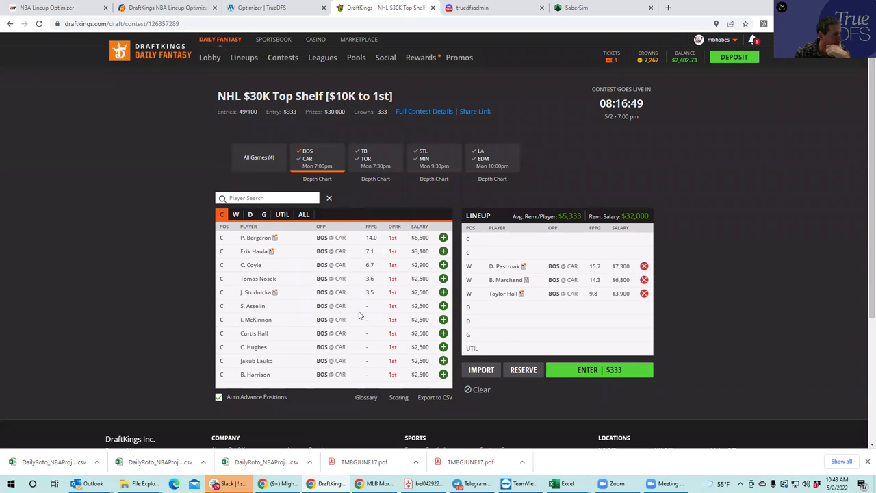
mouse_move(568, 483)
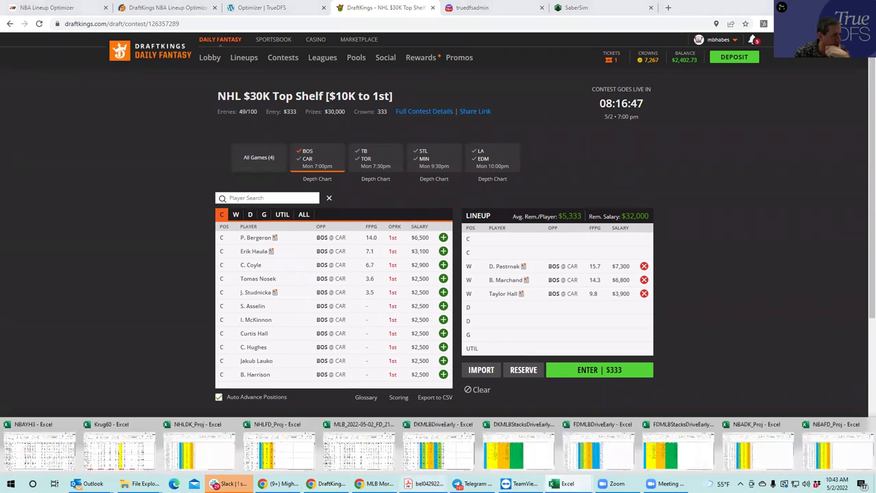
left_click(204, 452)
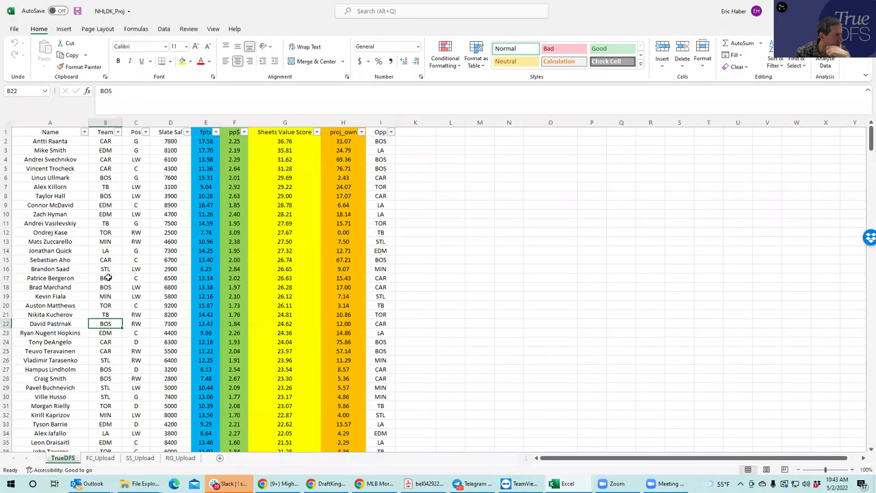
left_click(107, 288)
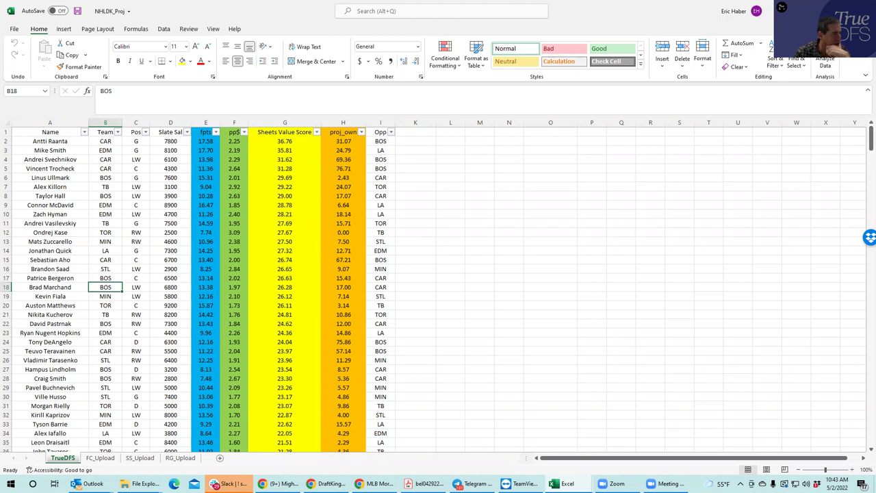
key("alt+Tab")
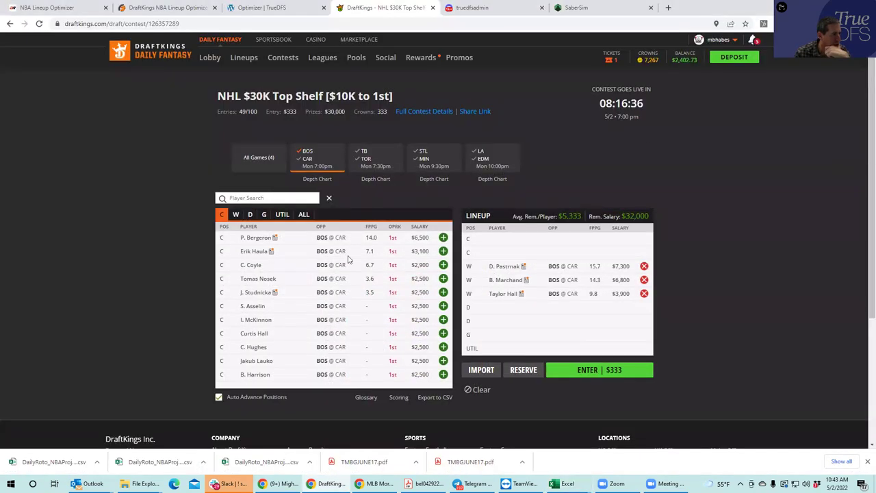
left_click(443, 238)
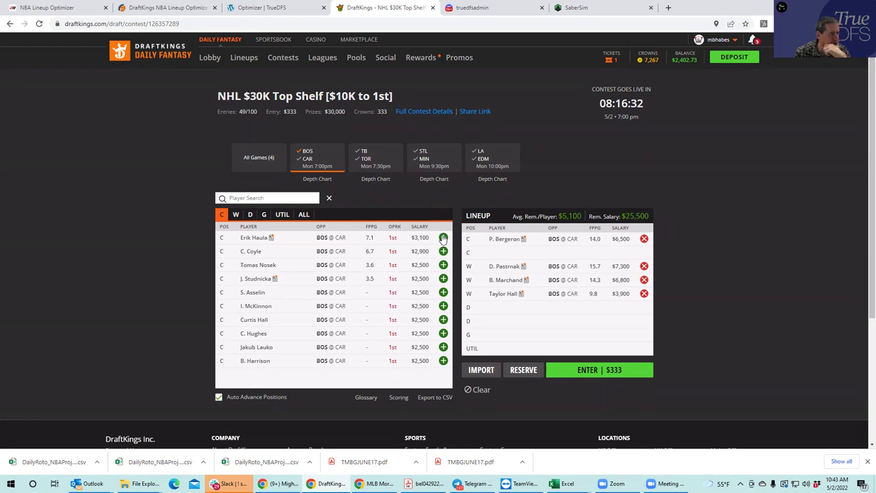
left_click(263, 214)
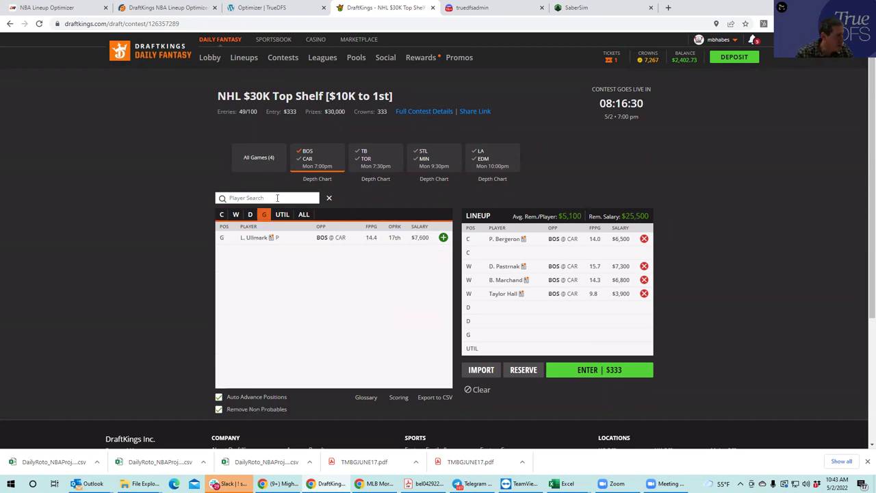
left_click(443, 238)
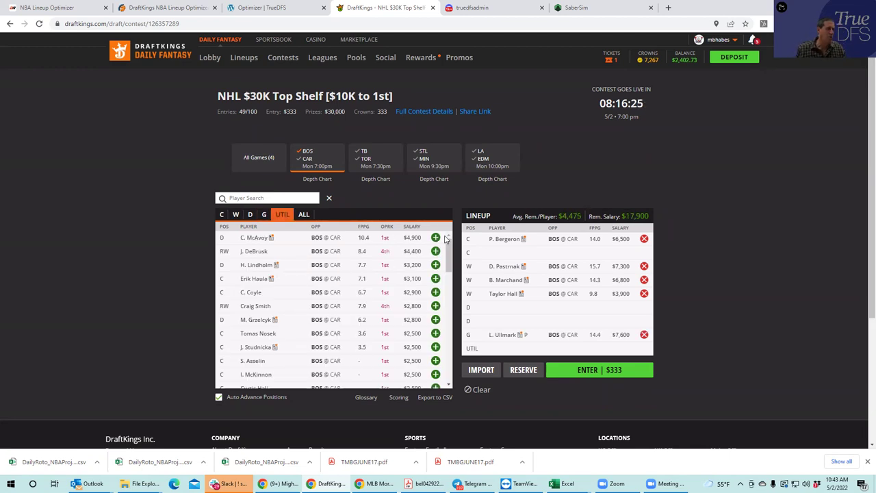
- Limit the player pool to Carolina and add V. Trocheck in the lineup's second center slot
left_click(306, 158)
left_click(306, 159)
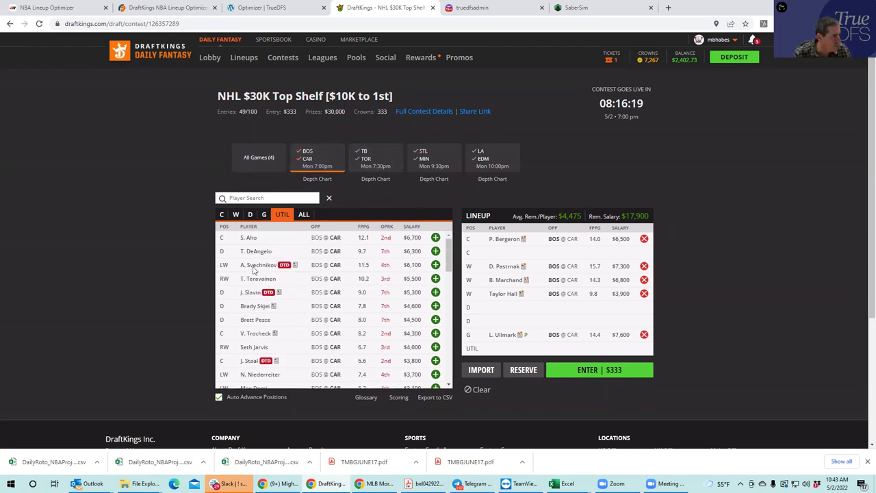
left_click(436, 333)
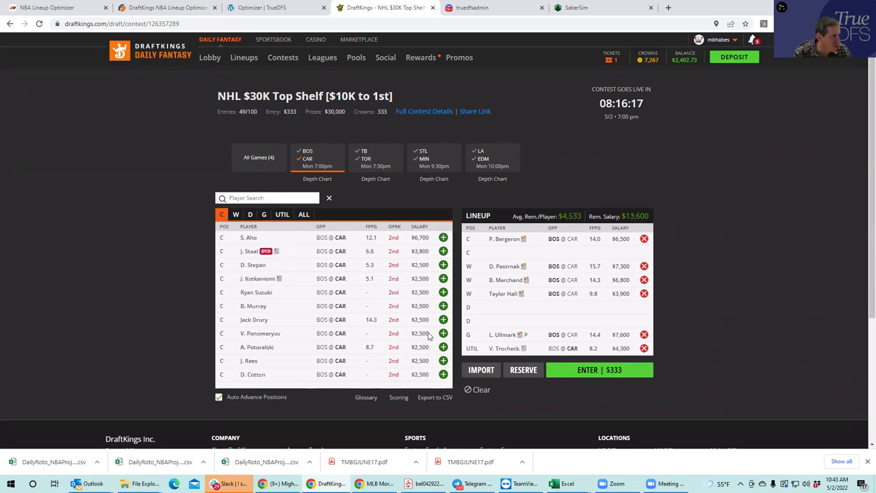
left_click(643, 348)
left_click(221, 214)
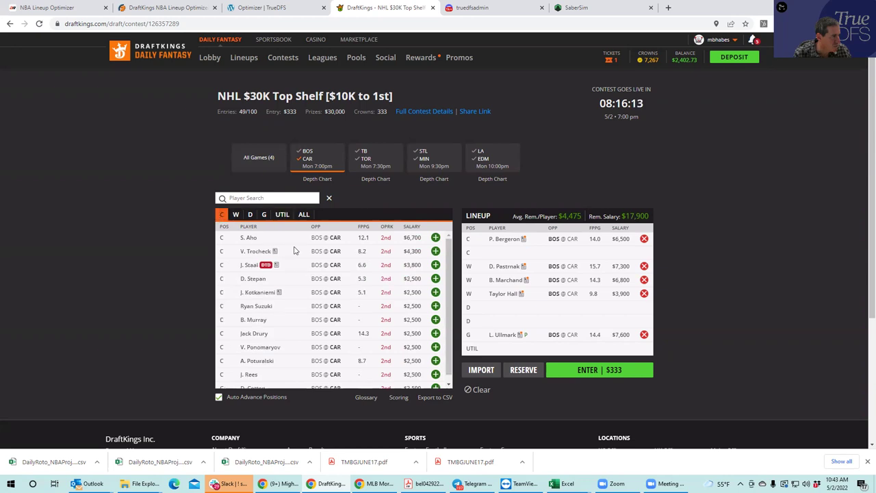
left_click(435, 251)
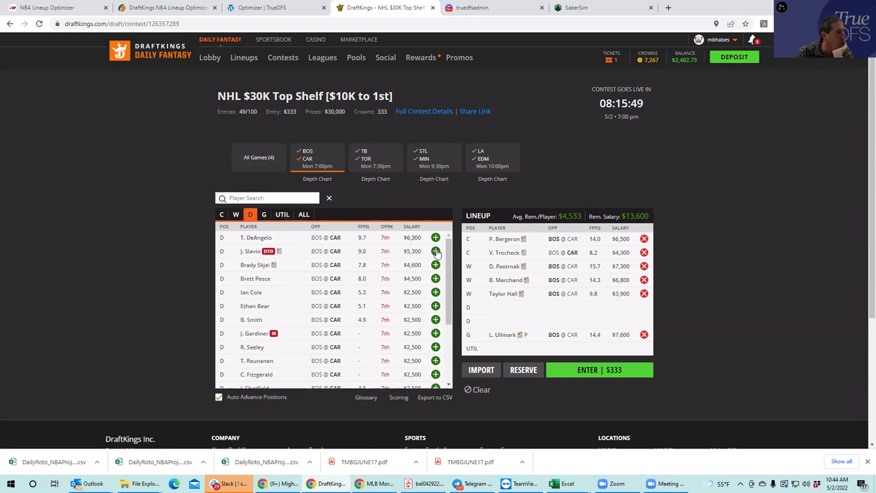
- Limit the defensemen to Edmonton, add T. Barrie to the lineup and restore the player pool to all games
left_click(307, 160)
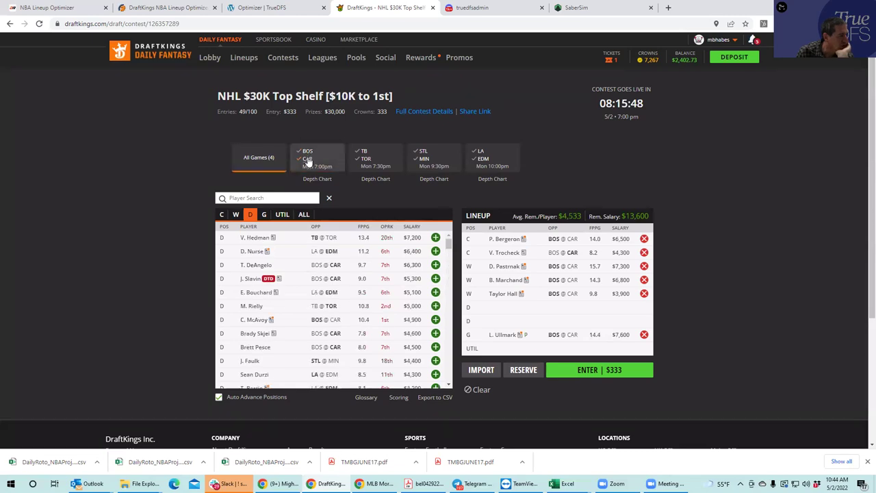
left_click(307, 163)
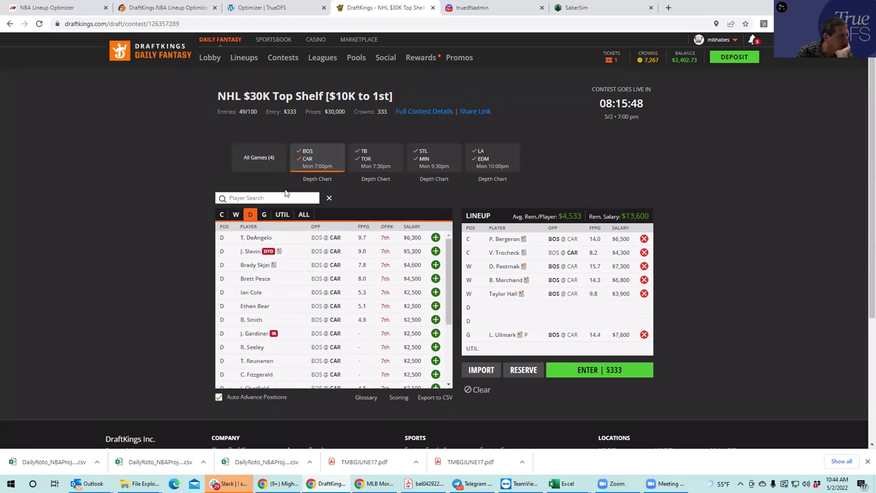
left_click(308, 162)
left_click(481, 160)
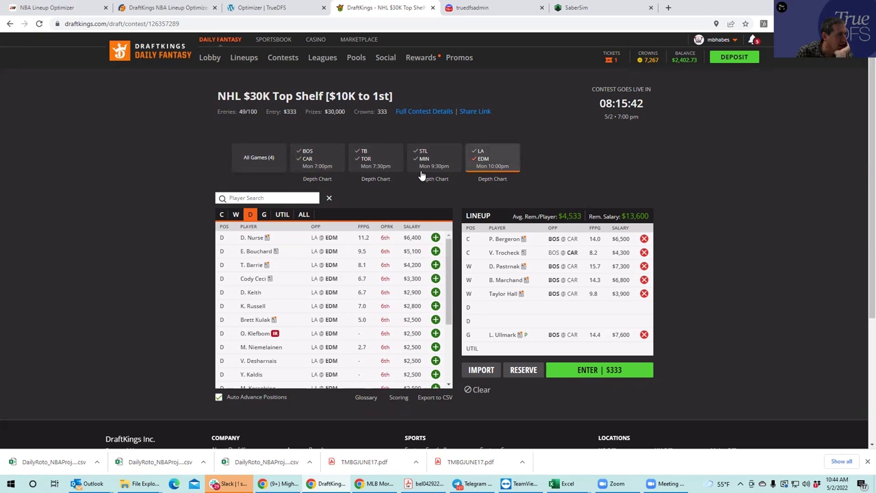
left_click(435, 264)
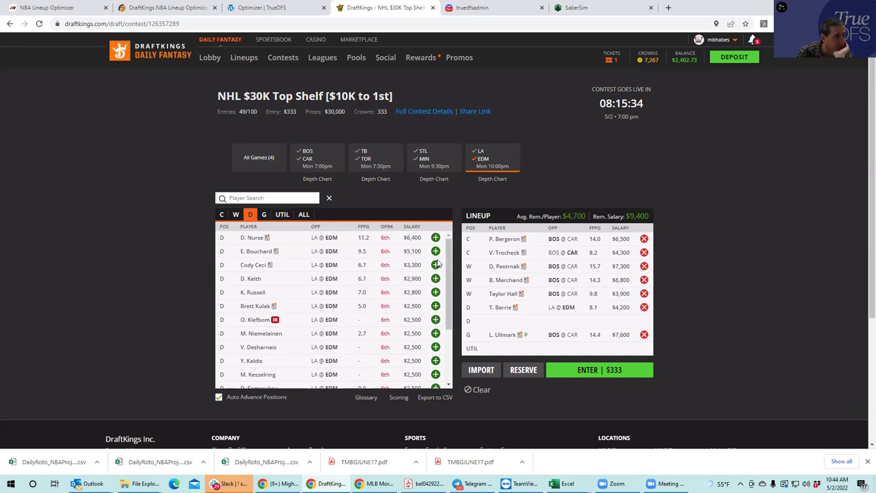
left_click(484, 159)
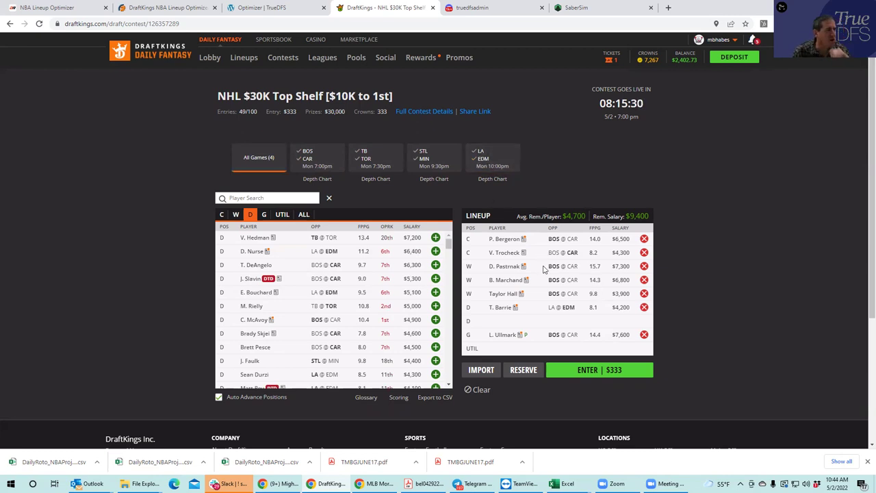
- Switch to SaberSim and examine the finished build's stack exposures, overall team exposures and team 5-stack exposures
left_click(576, 8)
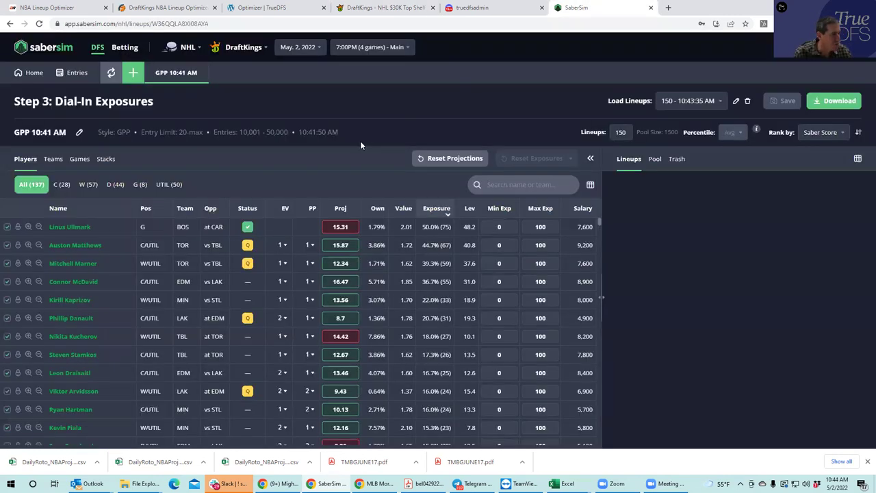
left_click(105, 159)
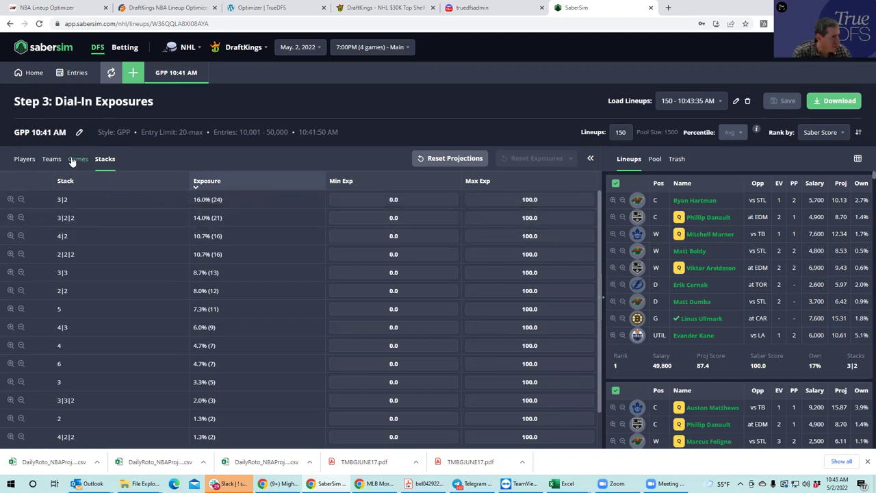
left_click(50, 160)
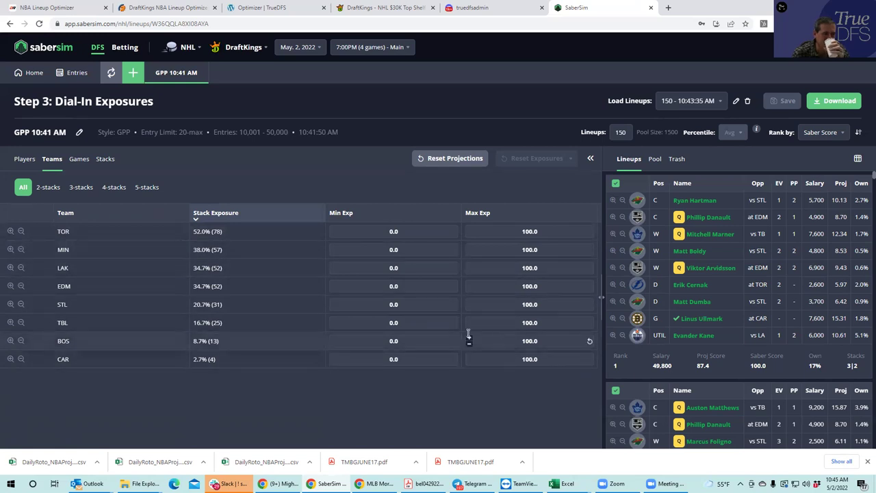
left_click(141, 188)
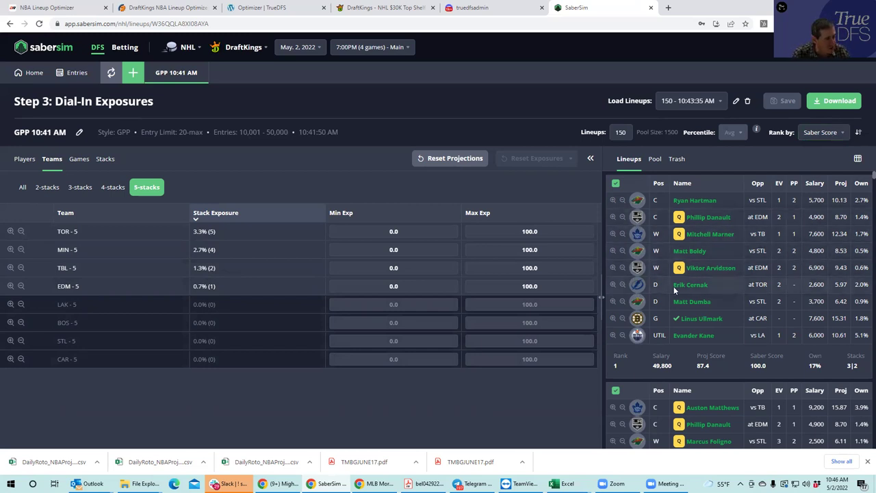
- Rank the built lineups by Proj Score to compare the top lineups, and restore the ranking to Saber Score
left_click(809, 137)
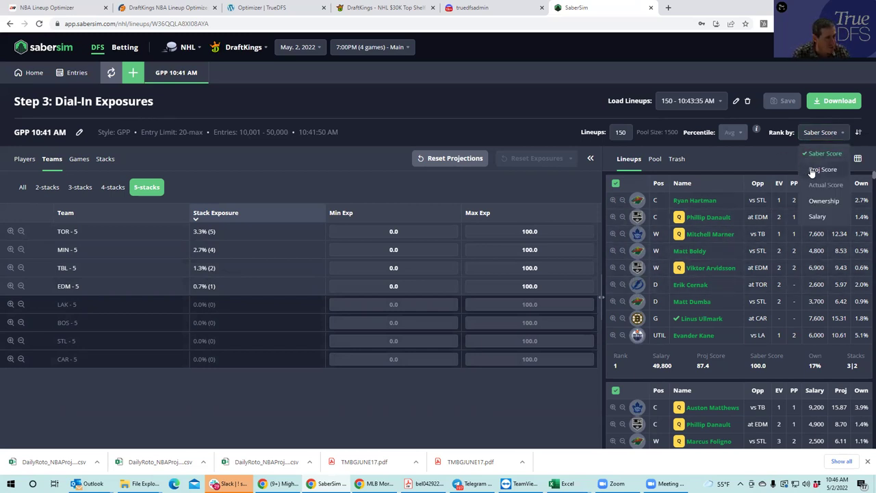
left_click(821, 170)
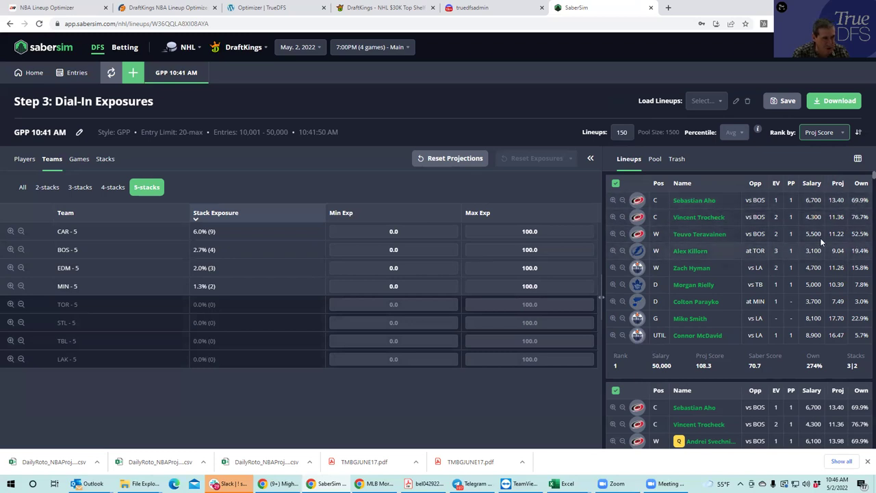
left_click(826, 134)
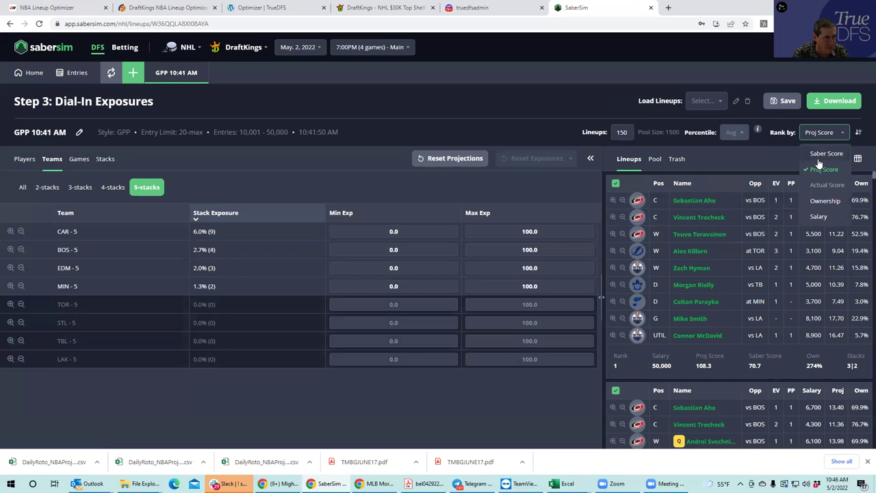
left_click(816, 154)
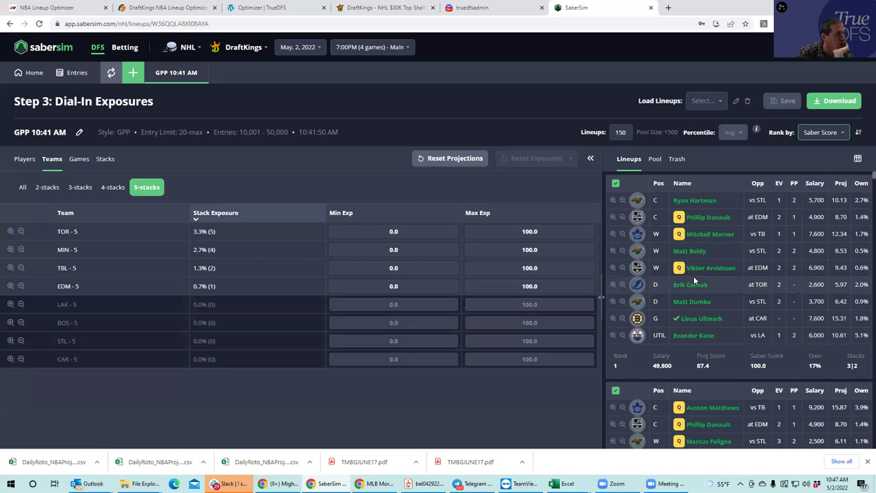
- Return to the NHL projections home page for the slate
left_click(34, 75)
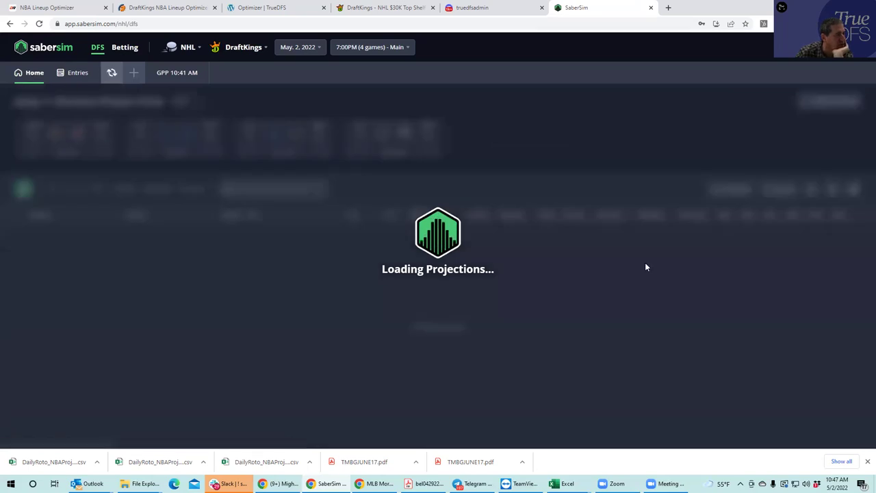